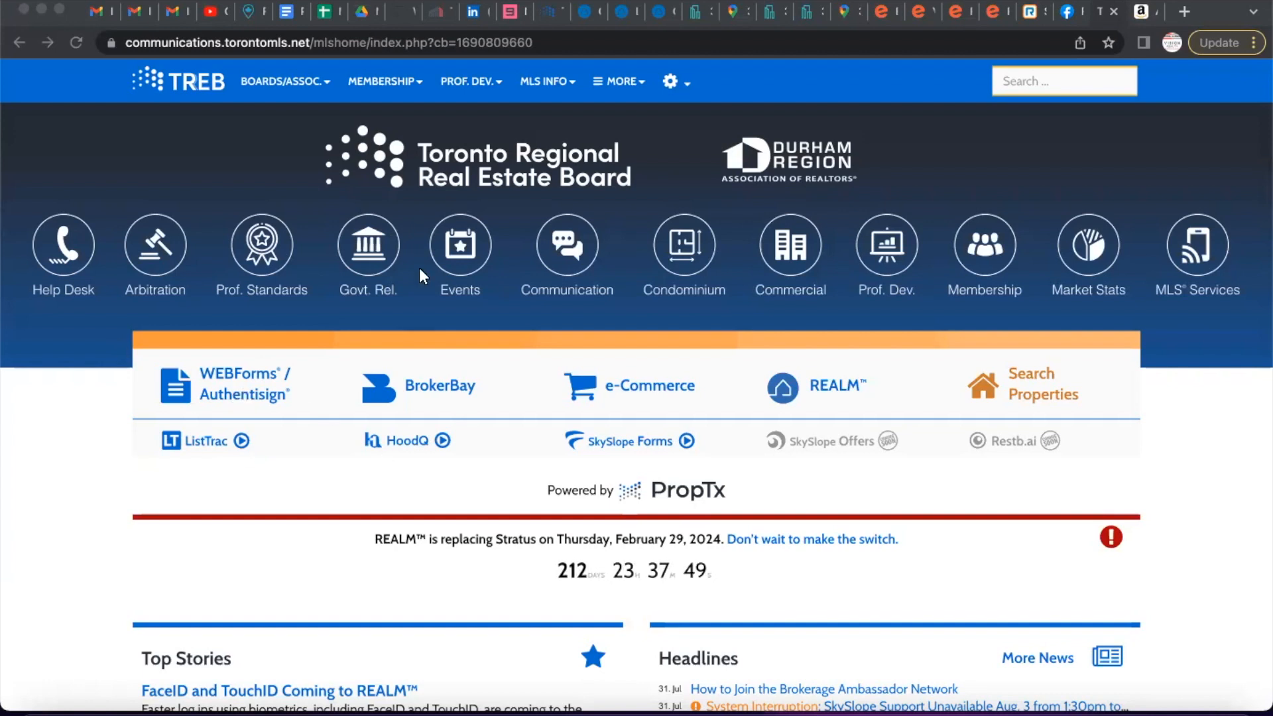
Focus the browser and launch WEBForms from the TREB member portal link.
{"action": "left_click", "coordinate": [42, 443]}
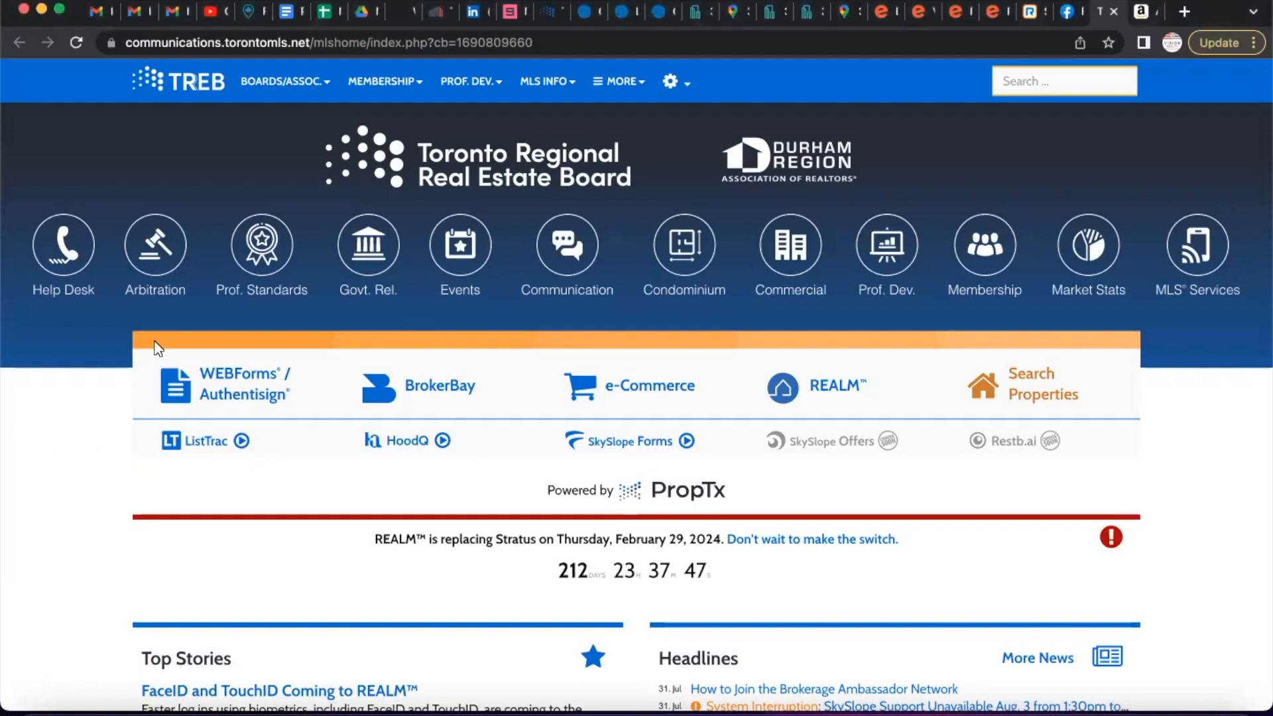
{"action": "left_click", "coordinate": [220, 385]}
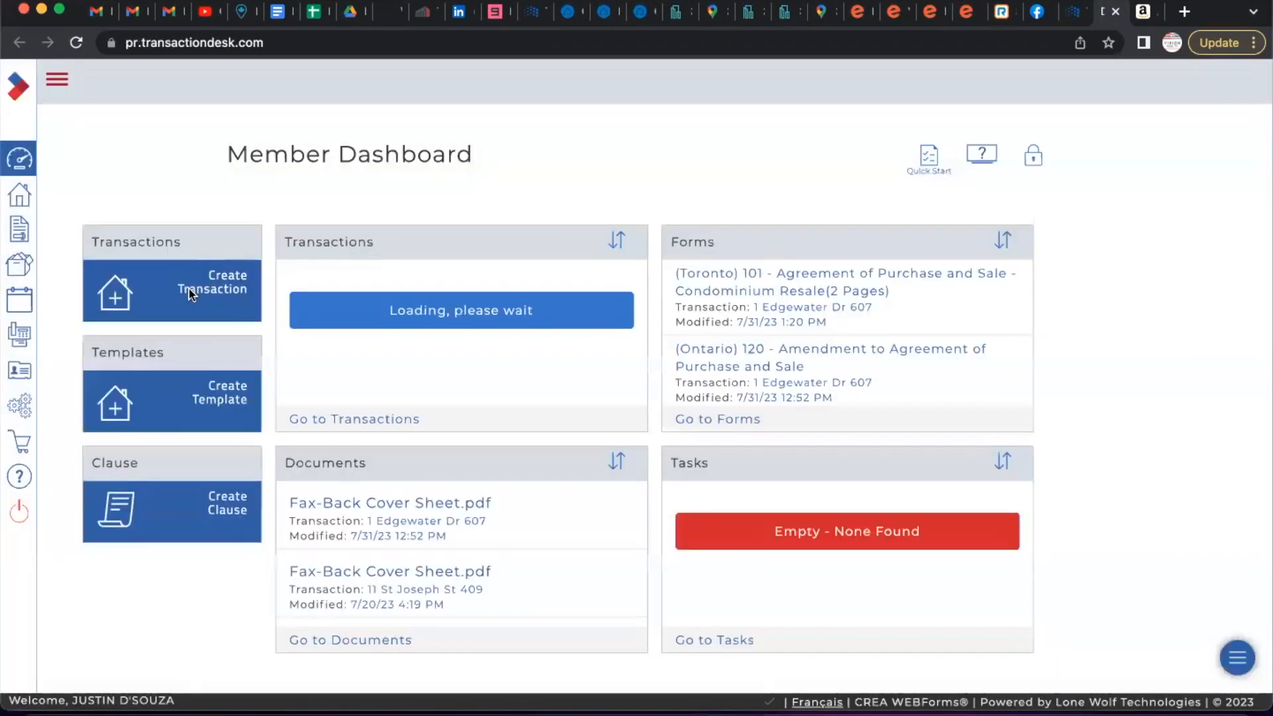
Open the Apps Store and confirm NexOne is linked under Transaction Management and eSignature.
{"action": "left_click", "coordinate": [57, 80]}
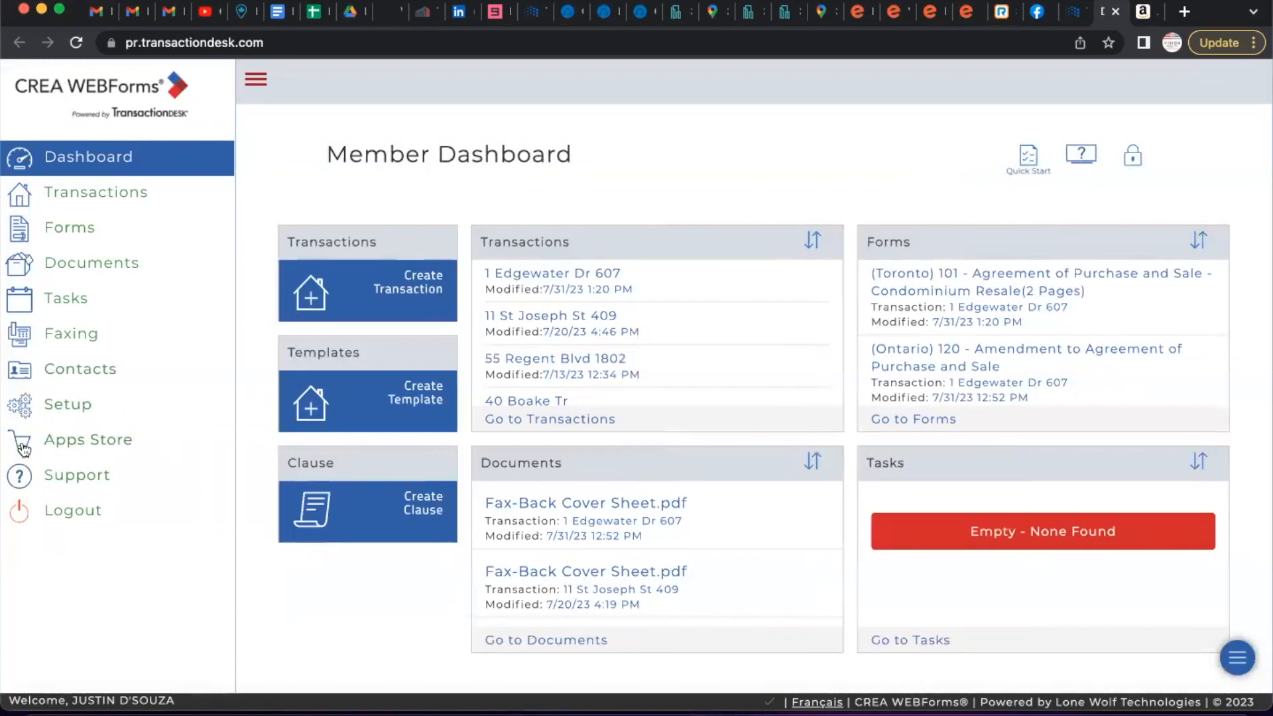
{"action": "left_click", "coordinate": [75, 444]}
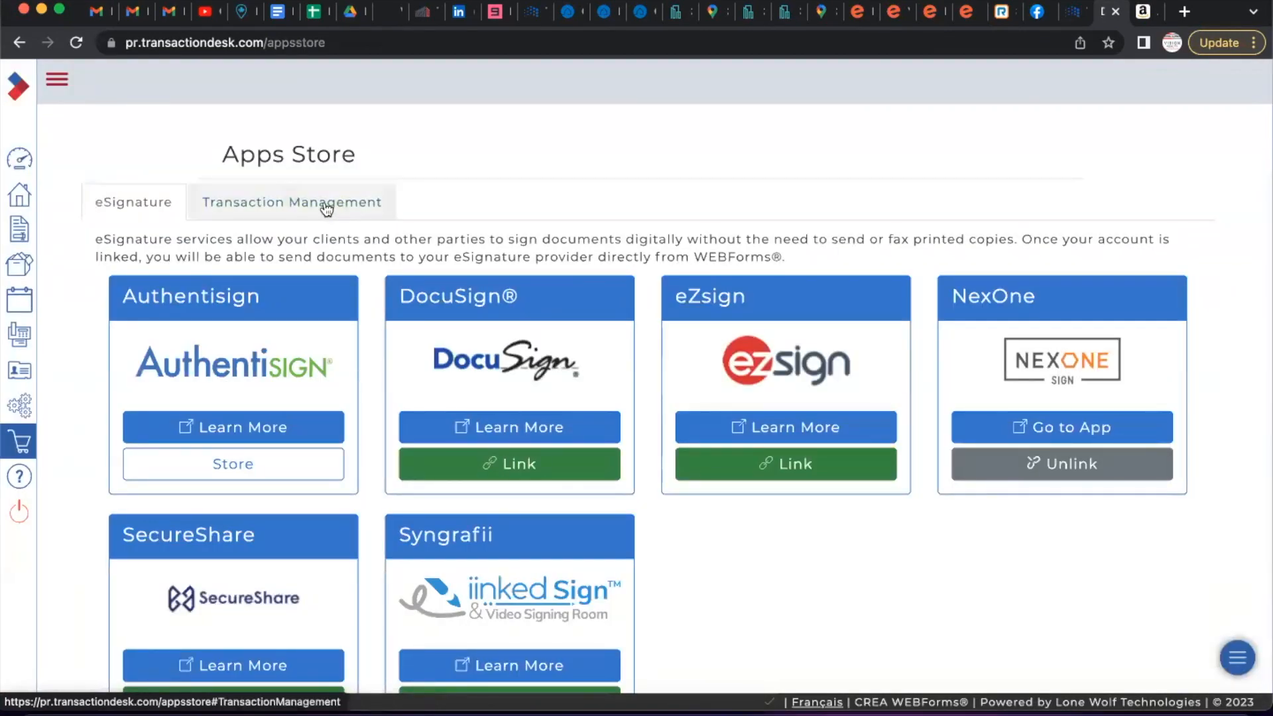
{"action": "left_click", "coordinate": [324, 207]}
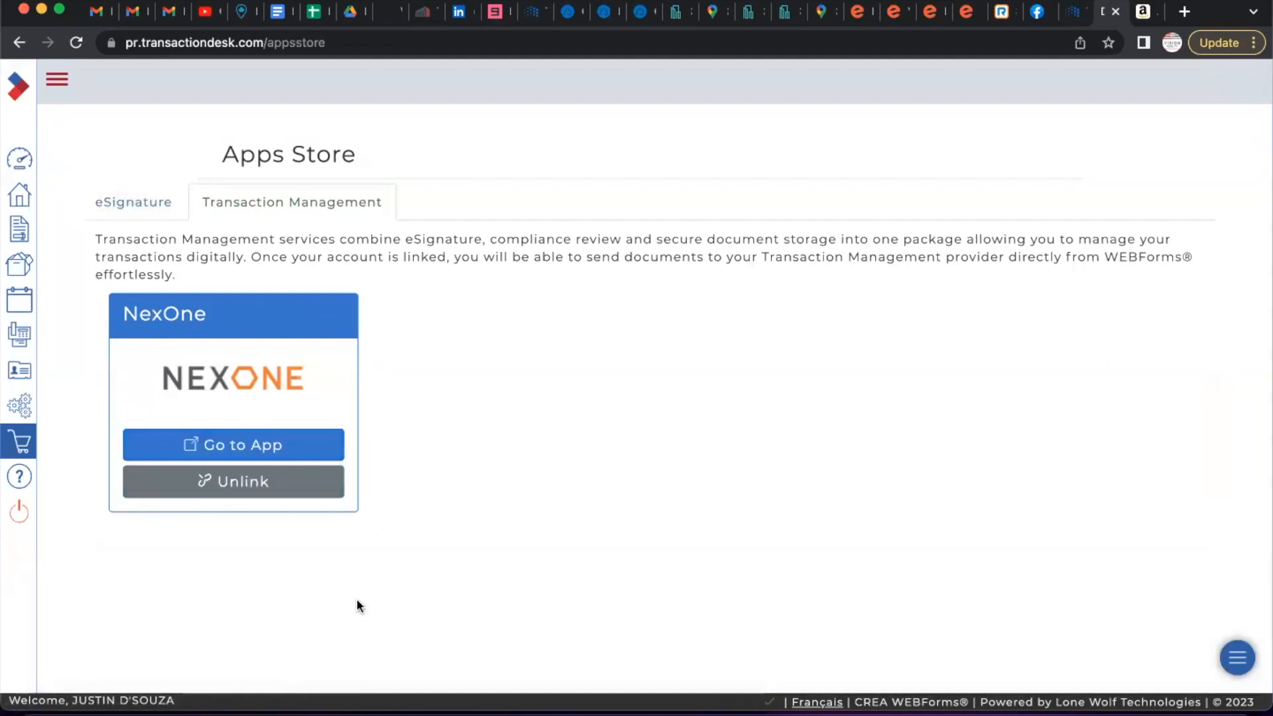
{"action": "left_click", "coordinate": [135, 206]}
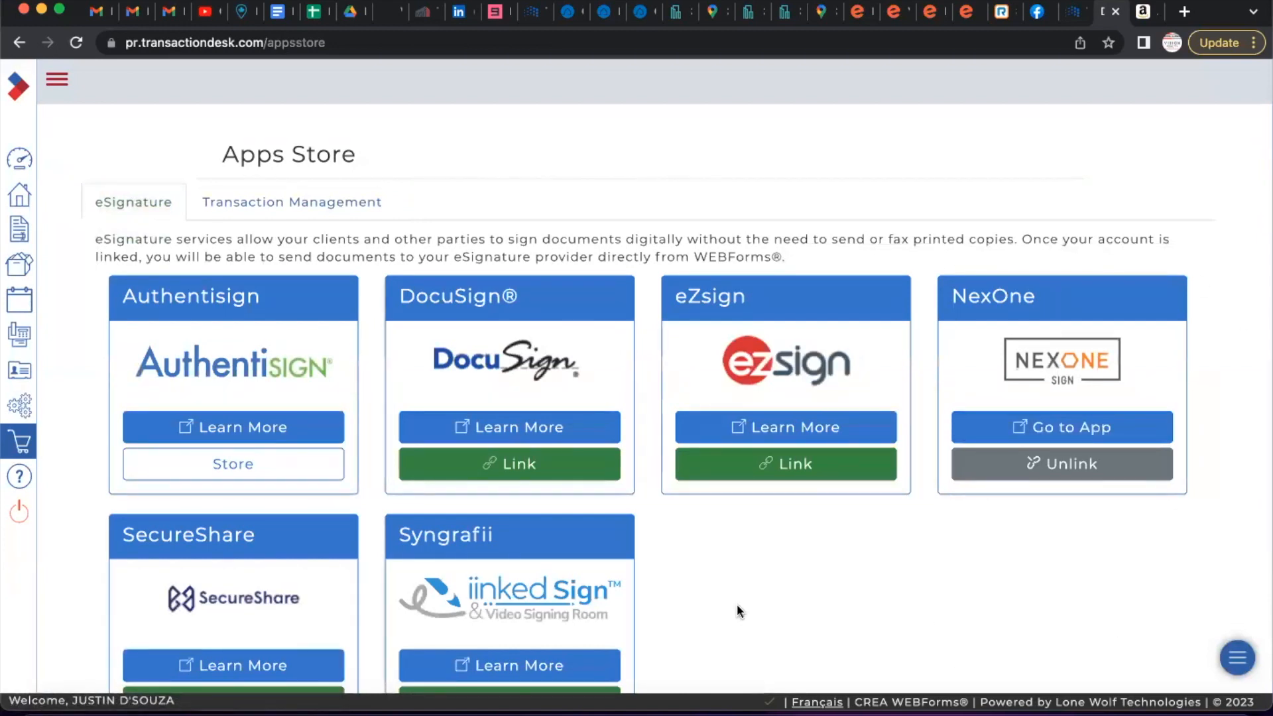
{"action": "left_click", "coordinate": [54, 83]}
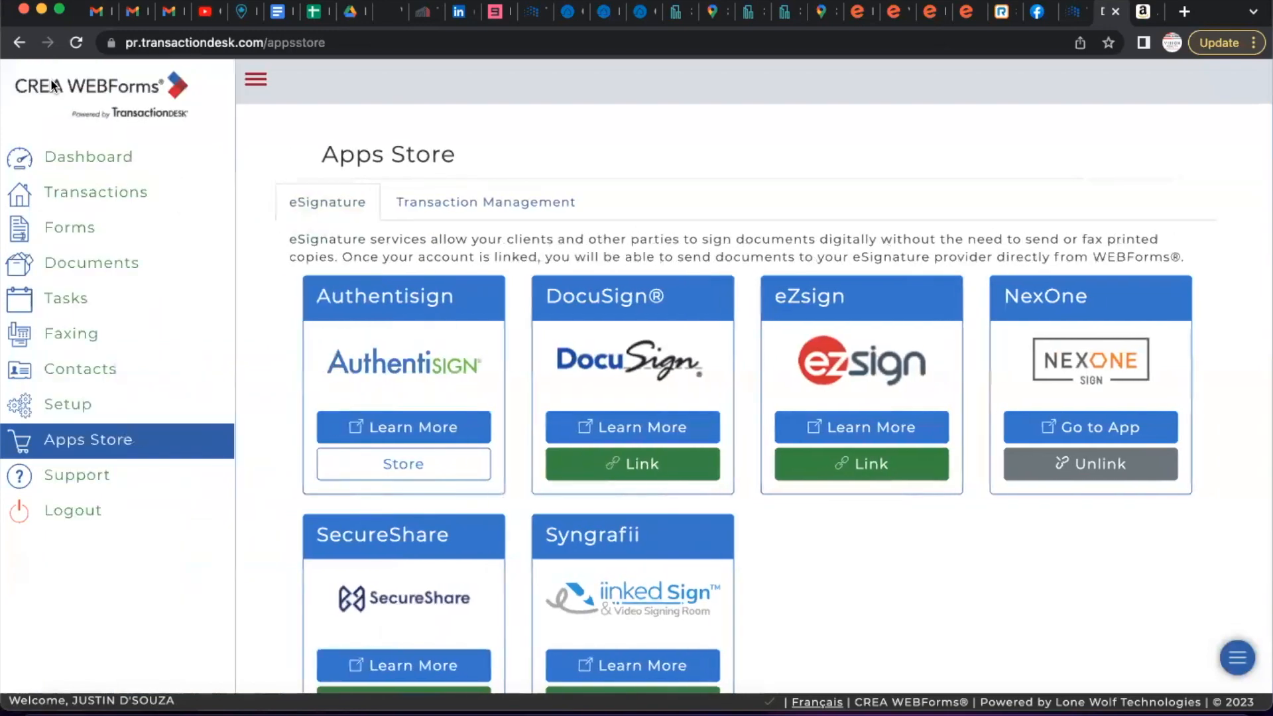
{"action": "left_click", "coordinate": [77, 192]}
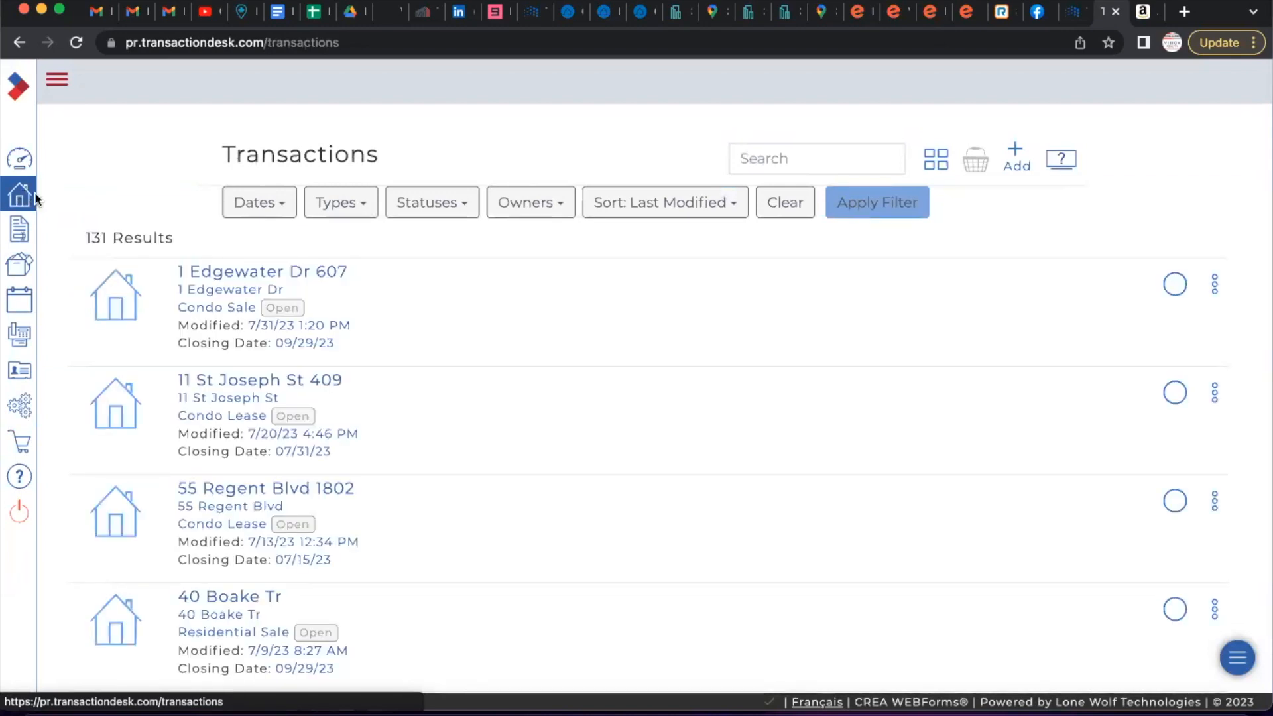
{"action": "left_click", "coordinate": [269, 284]}
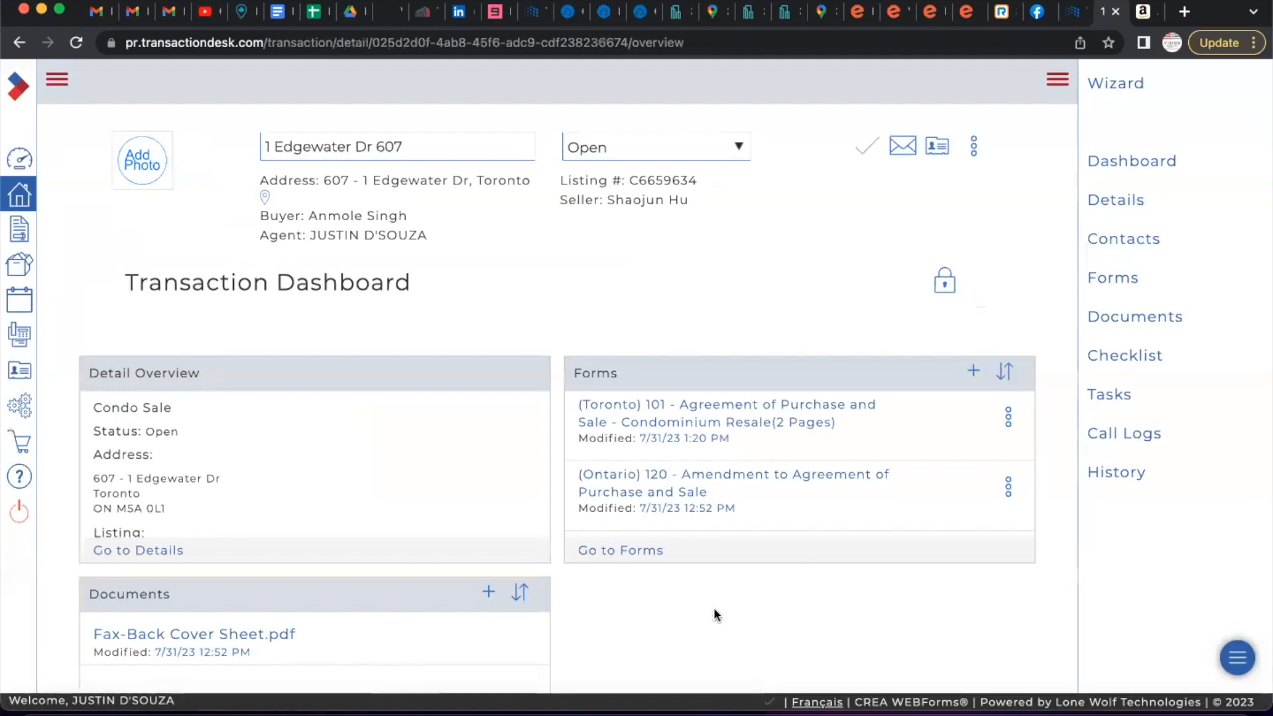
{"action": "left_click", "coordinate": [615, 557]}
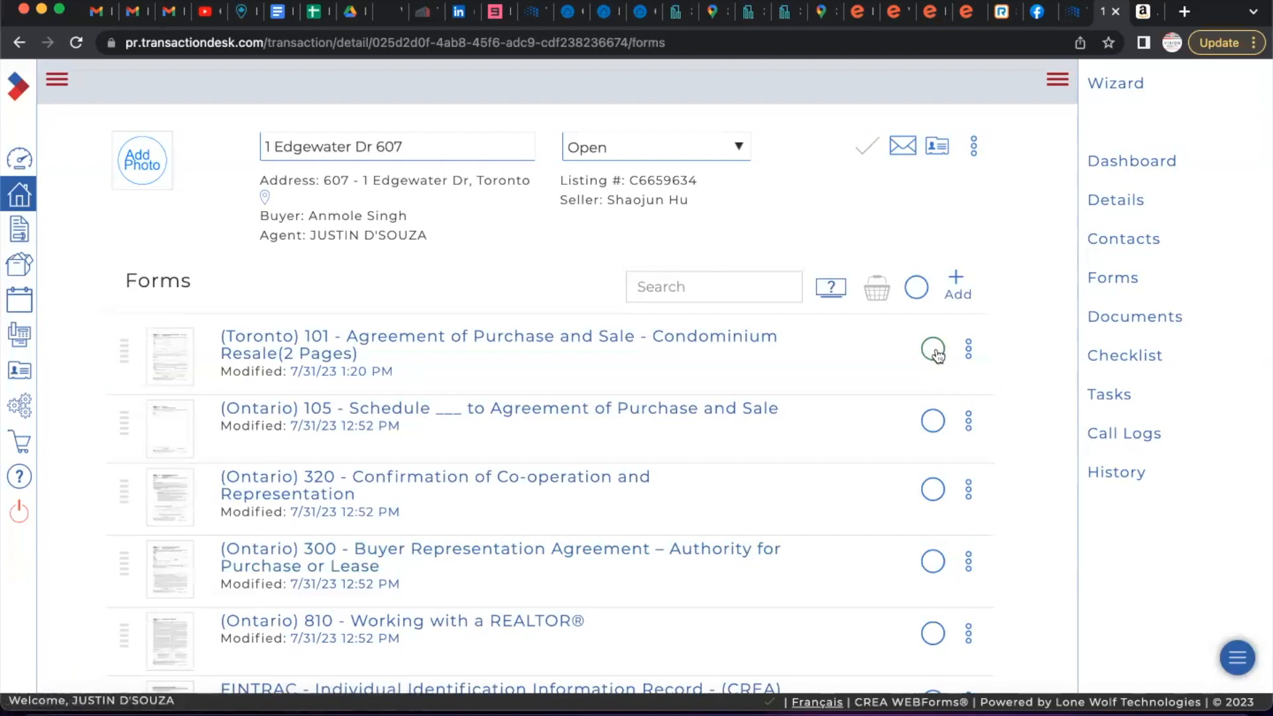
{"action": "left_click", "coordinate": [921, 294]}
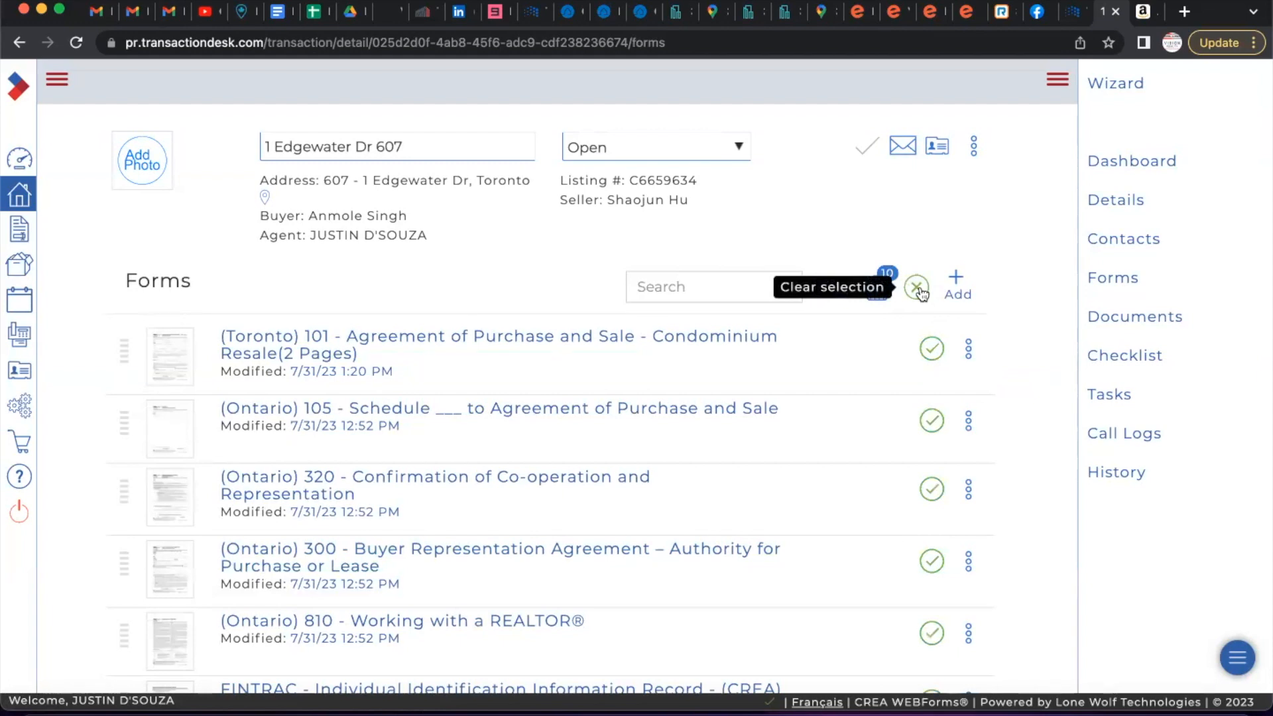
{"action": "left_click", "coordinate": [921, 295]}
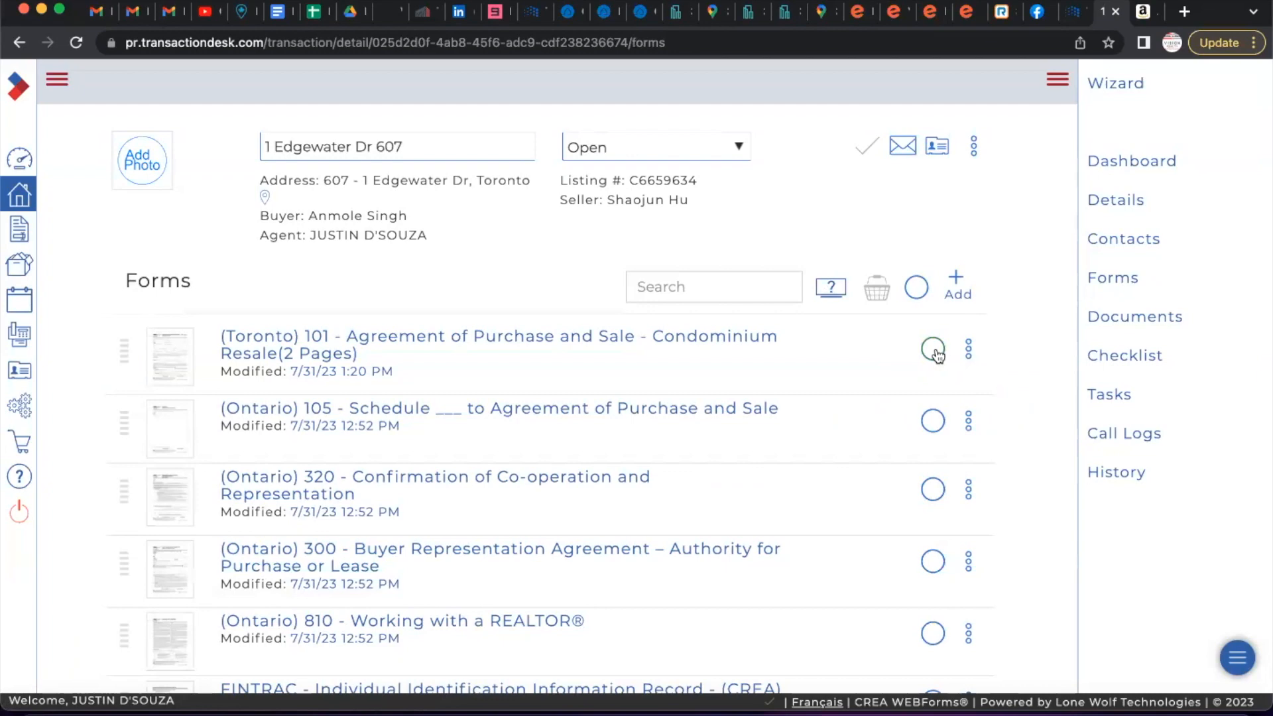
{"action": "left_click", "coordinate": [935, 351]}
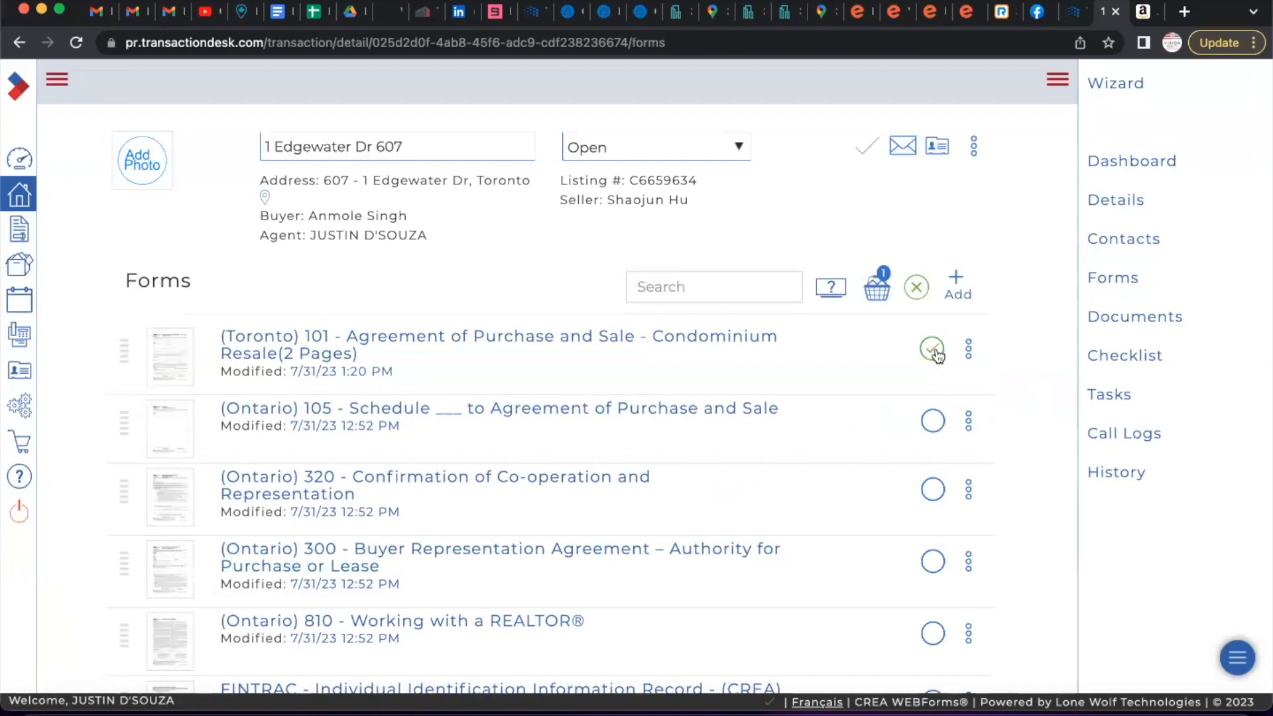
{"action": "left_click", "coordinate": [878, 292]}
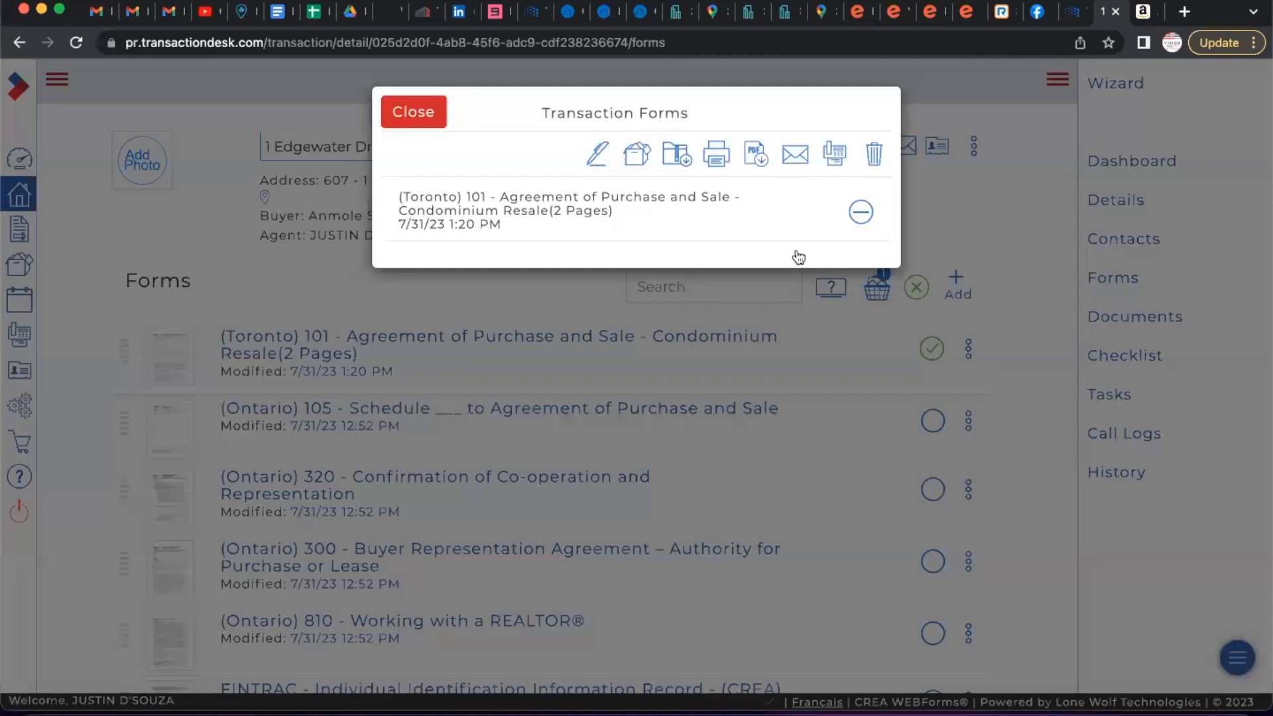
Send the basket's Agreement of Purchase and Sale to NexOne as a Transaction.
{"action": "left_click", "coordinate": [598, 152]}
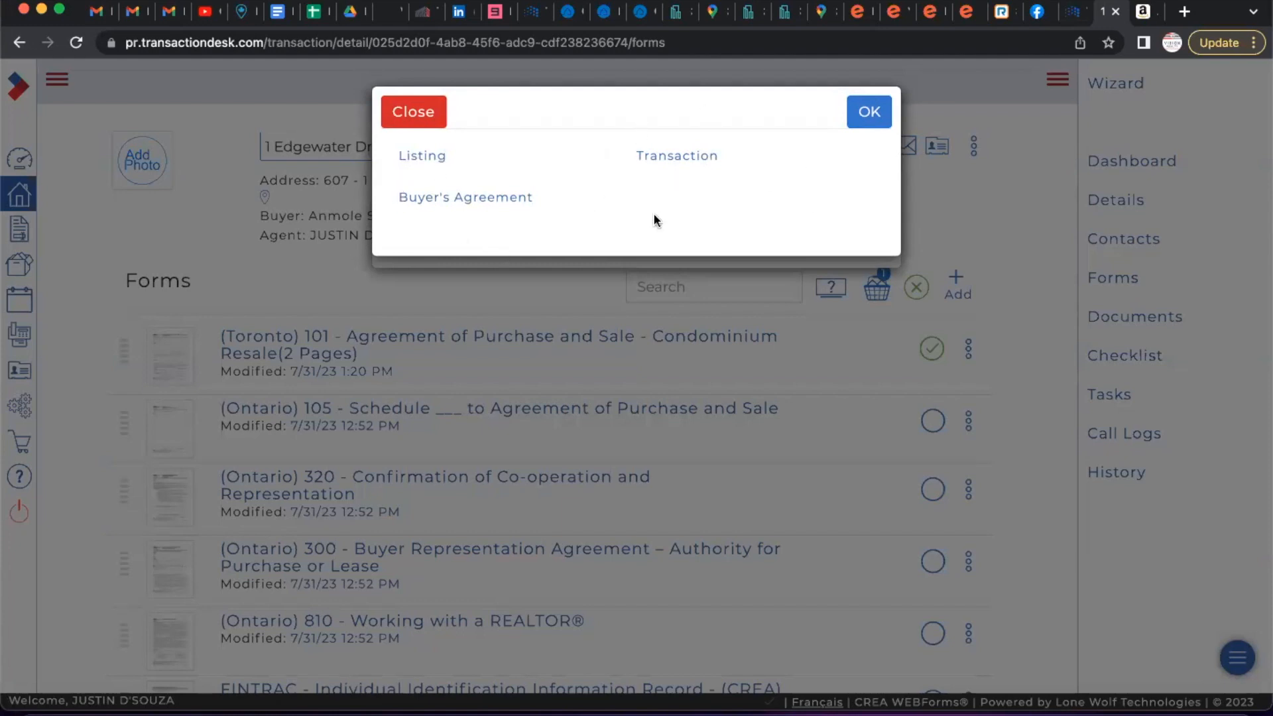
{"action": "left_click", "coordinate": [670, 156]}
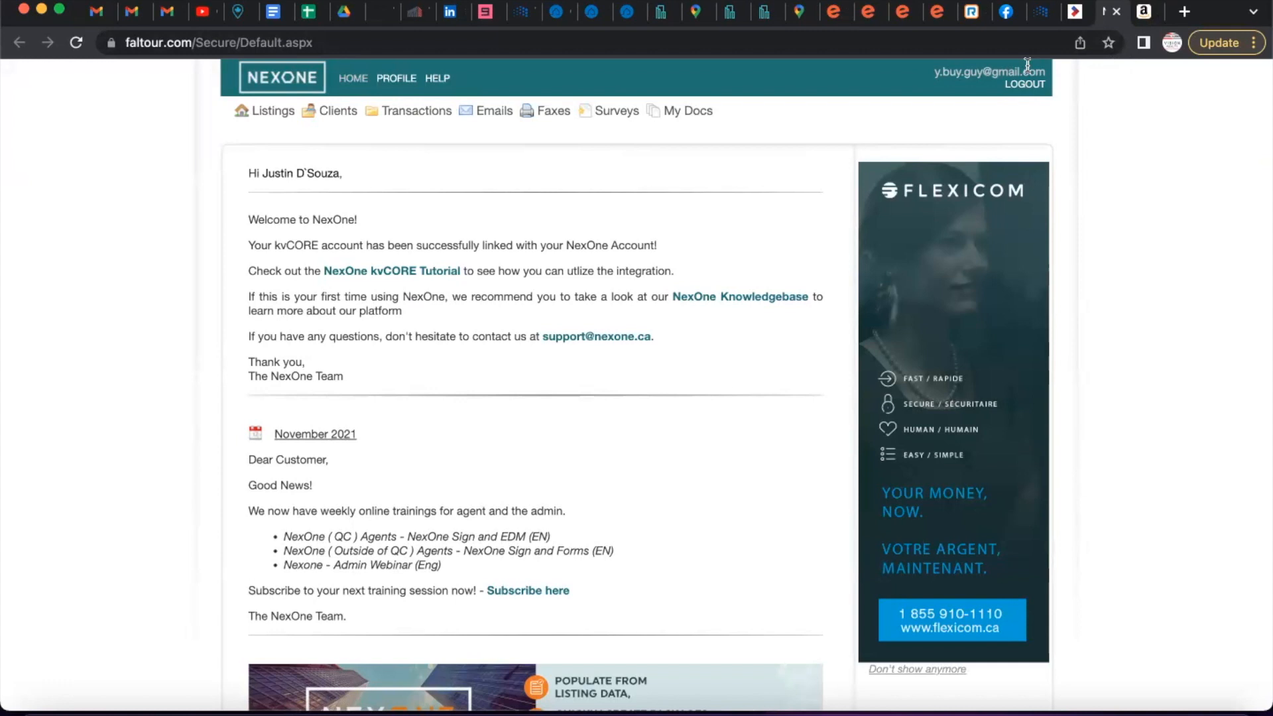
{"action": "left_click", "coordinate": [1075, 11]}
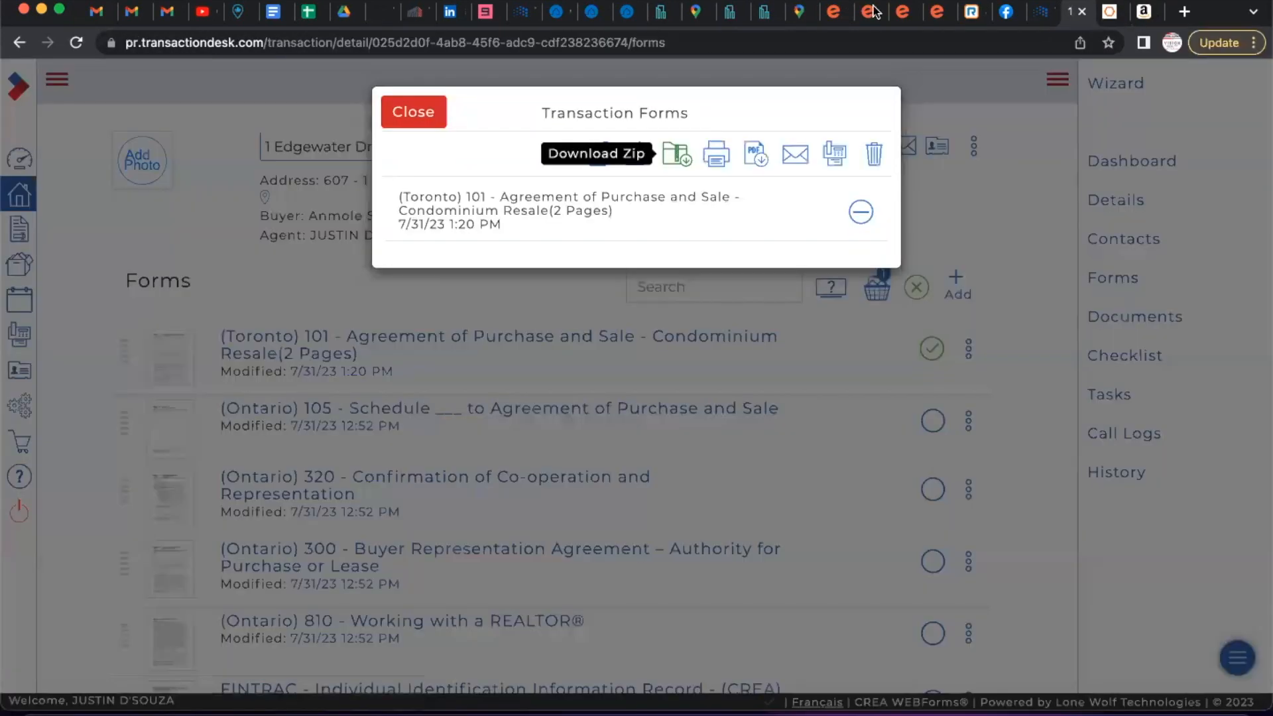
{"action": "left_click", "coordinate": [1107, 11]}
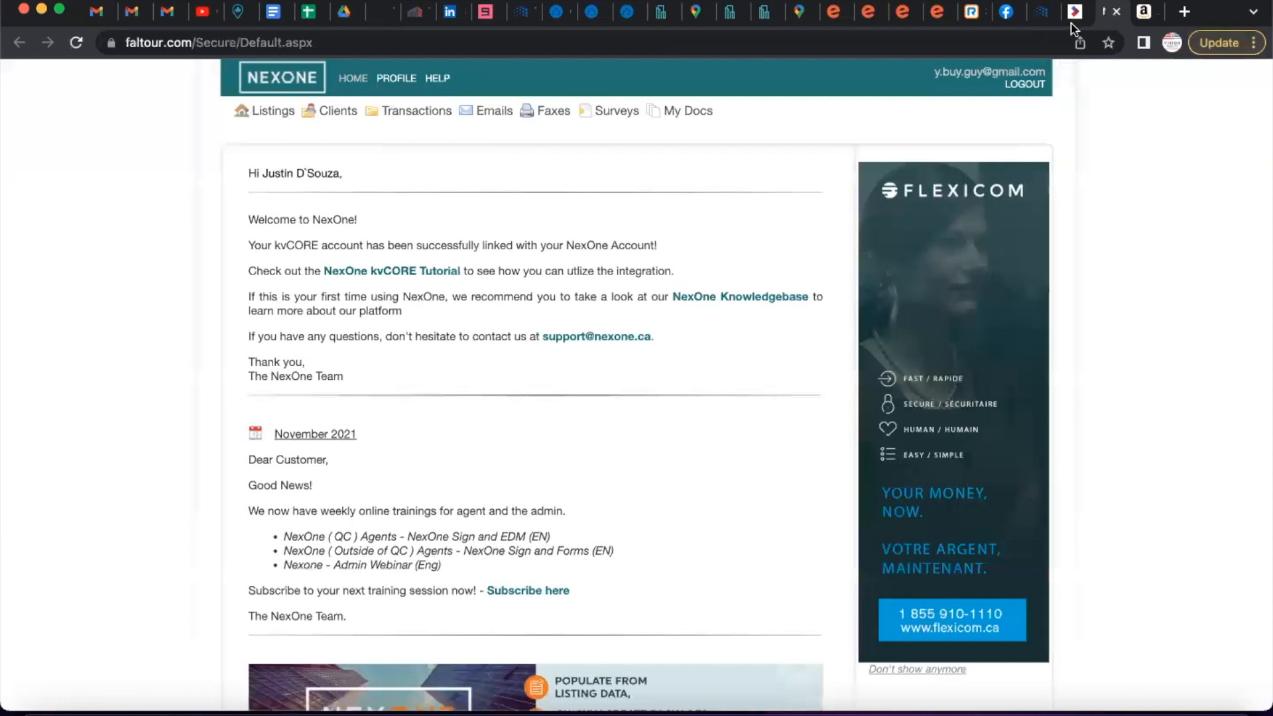
{"action": "left_click", "coordinate": [406, 112]}
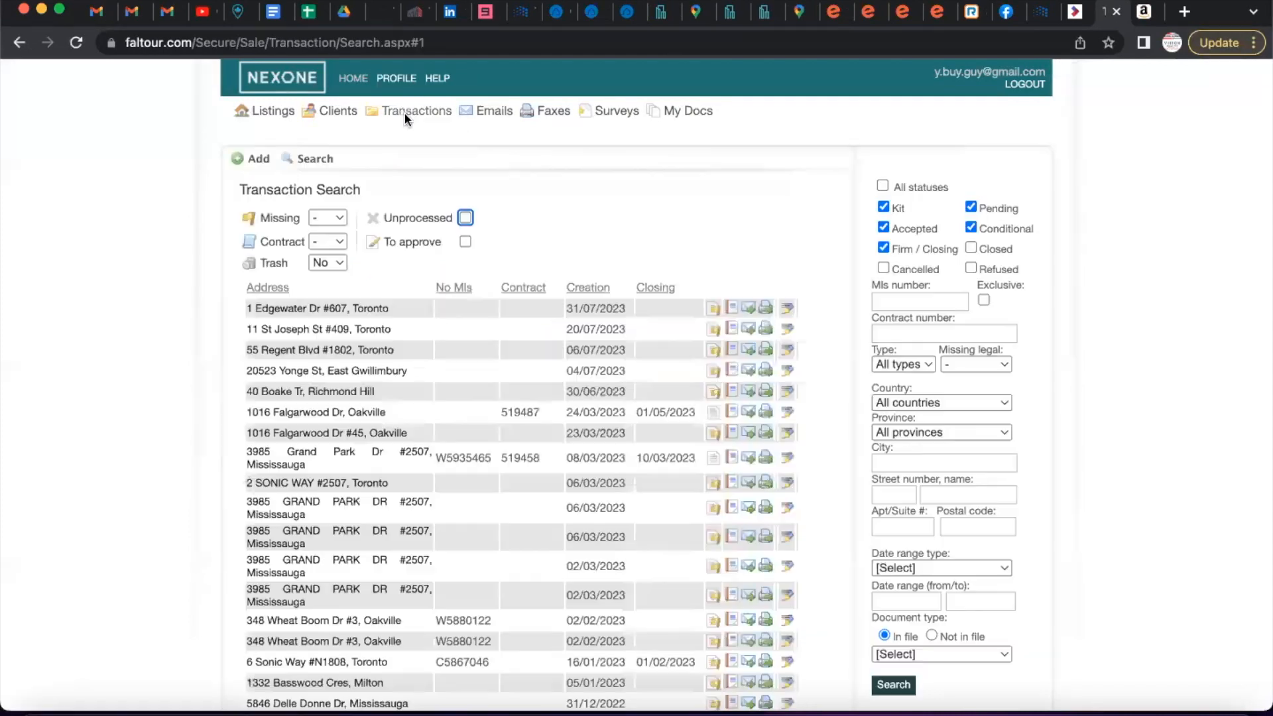
{"action": "left_click", "coordinate": [304, 311]}
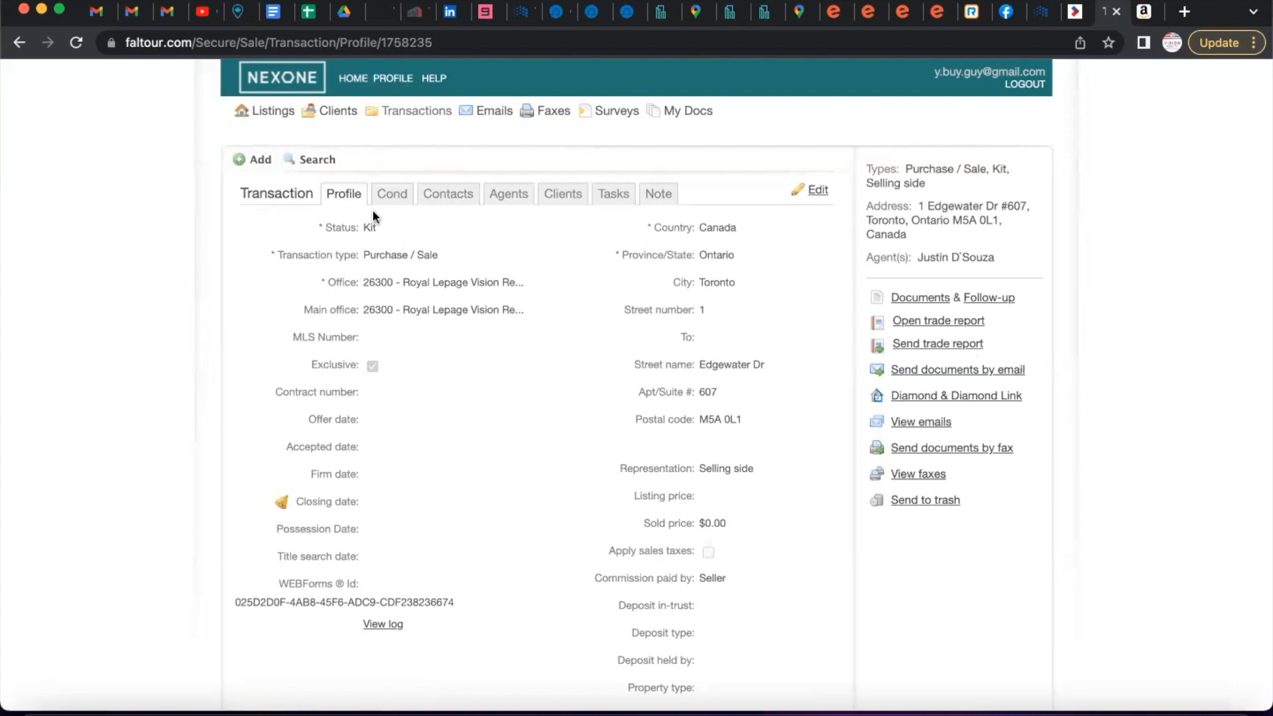
Add a Buyer client with the buyer's name and e-mail, then view the transaction's Documents.
{"action": "left_click", "coordinate": [565, 198]}
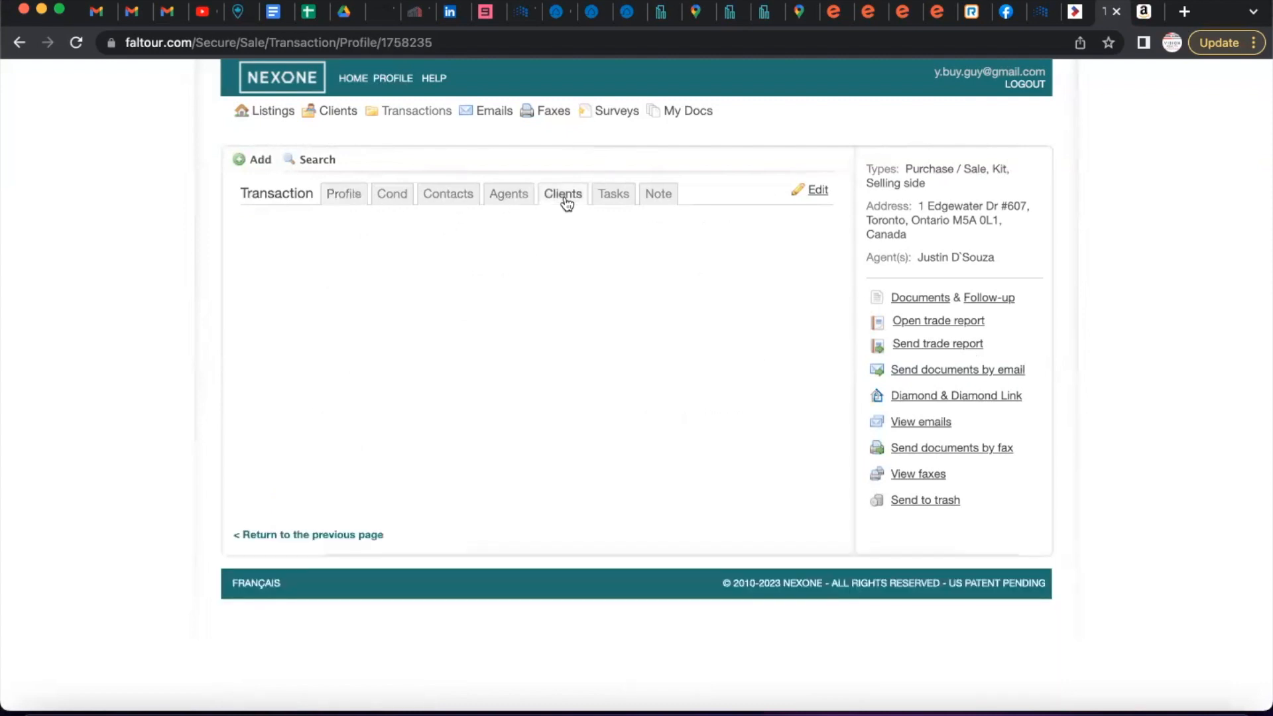
{"action": "left_click", "coordinate": [817, 191]}
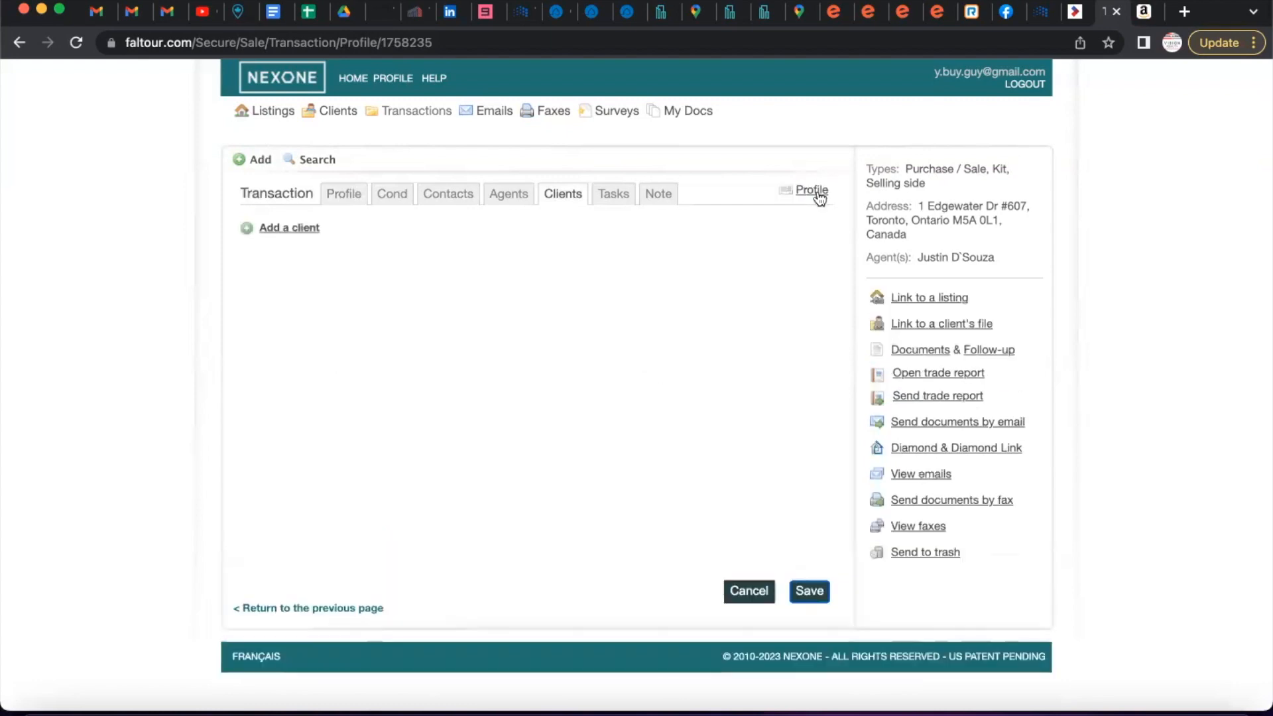
{"action": "left_click", "coordinate": [289, 230]}
{"action": "left_click", "coordinate": [452, 319]}
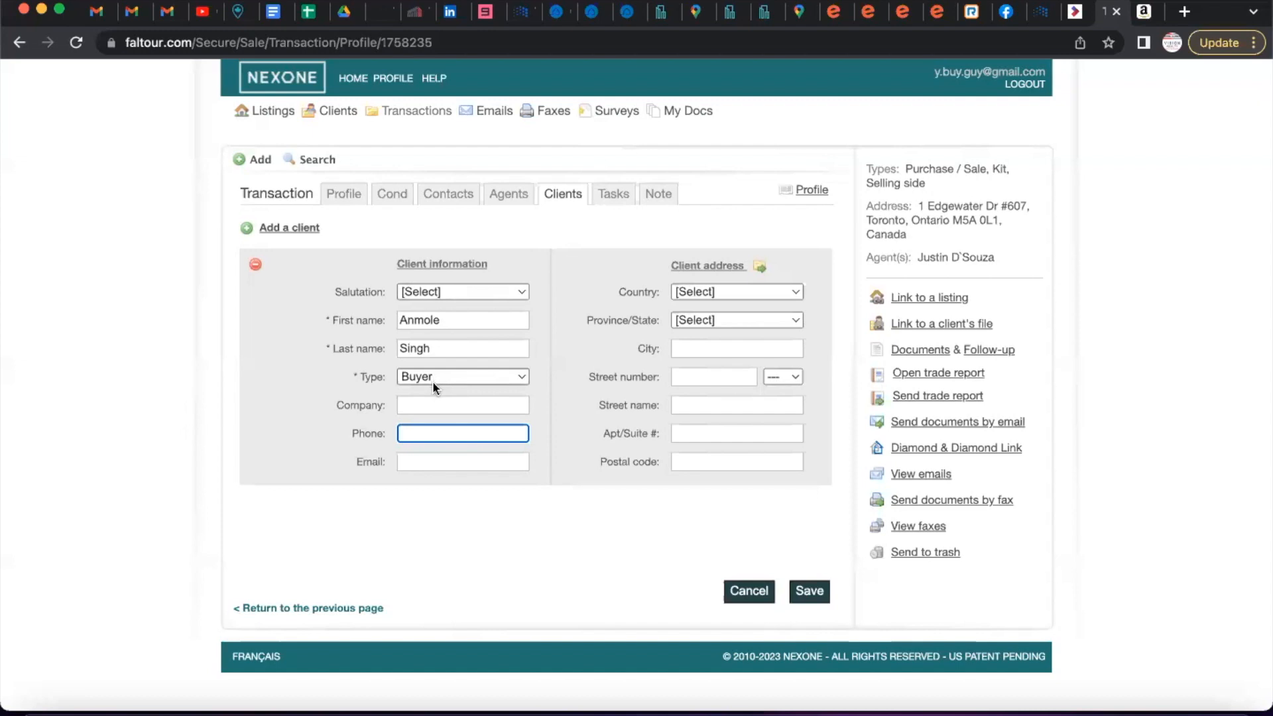
{"action": "left_click", "coordinate": [440, 461]}
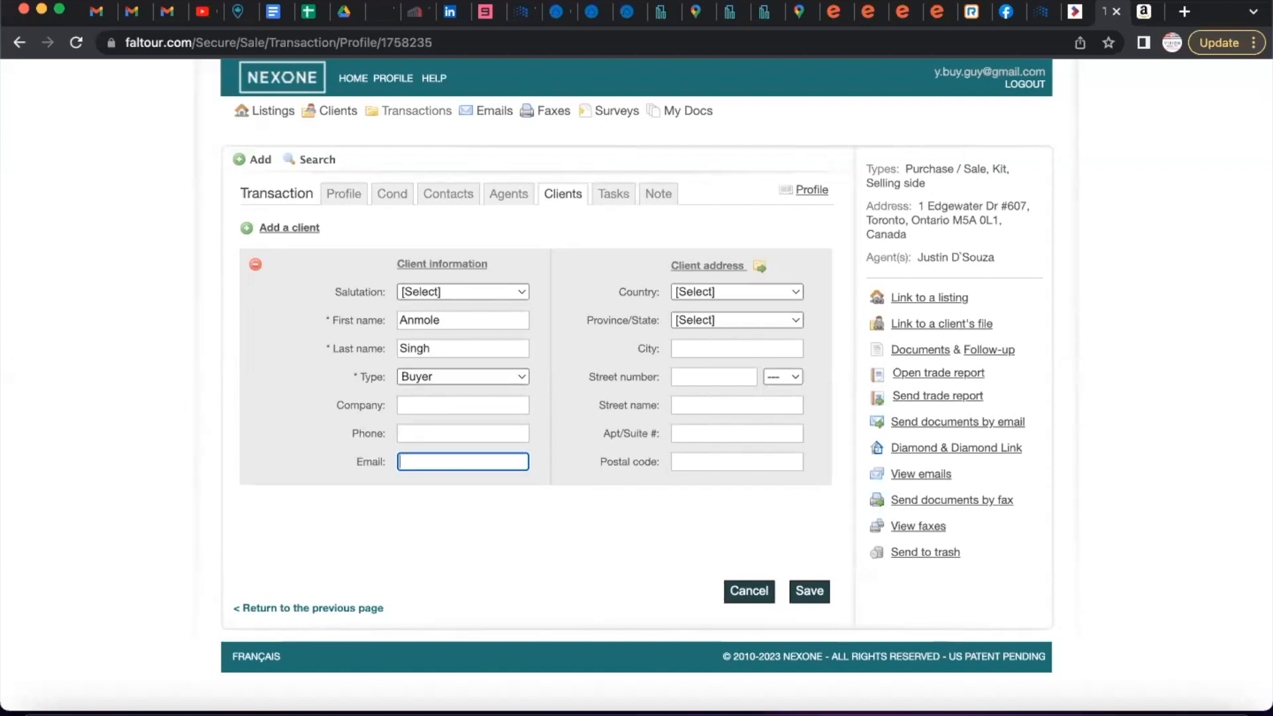
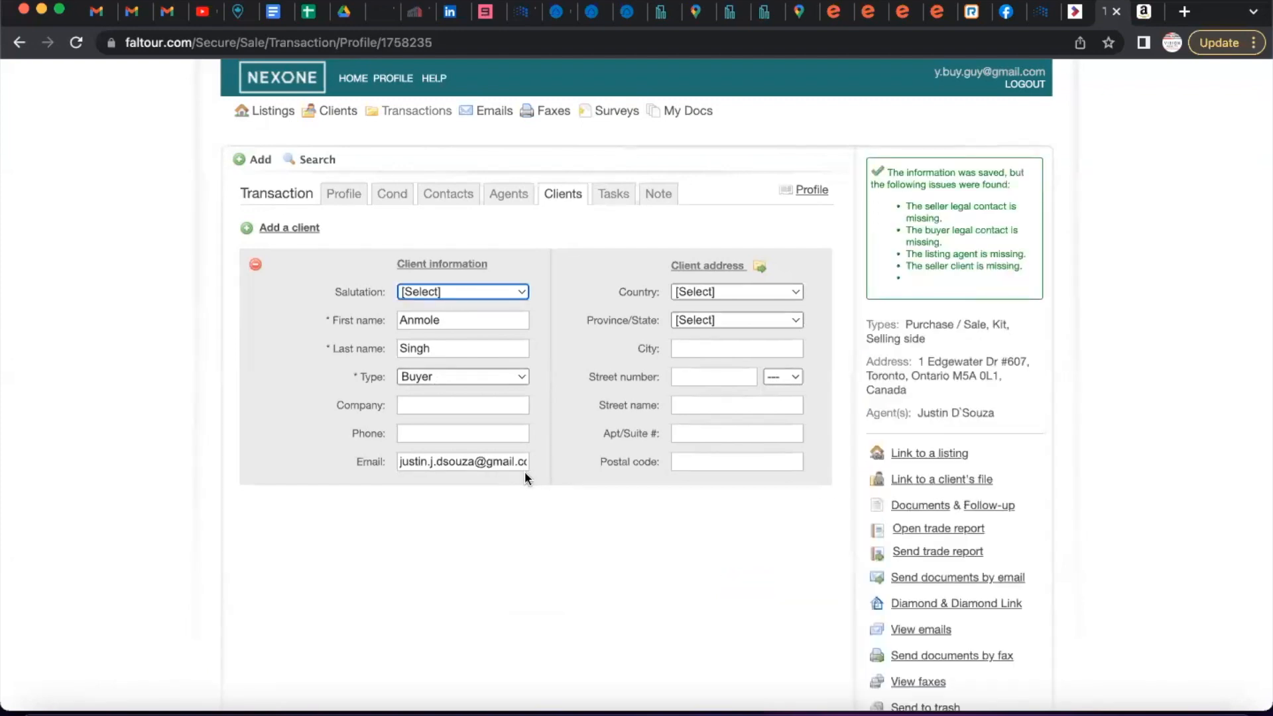
{"action": "left_click", "coordinate": [919, 505]}
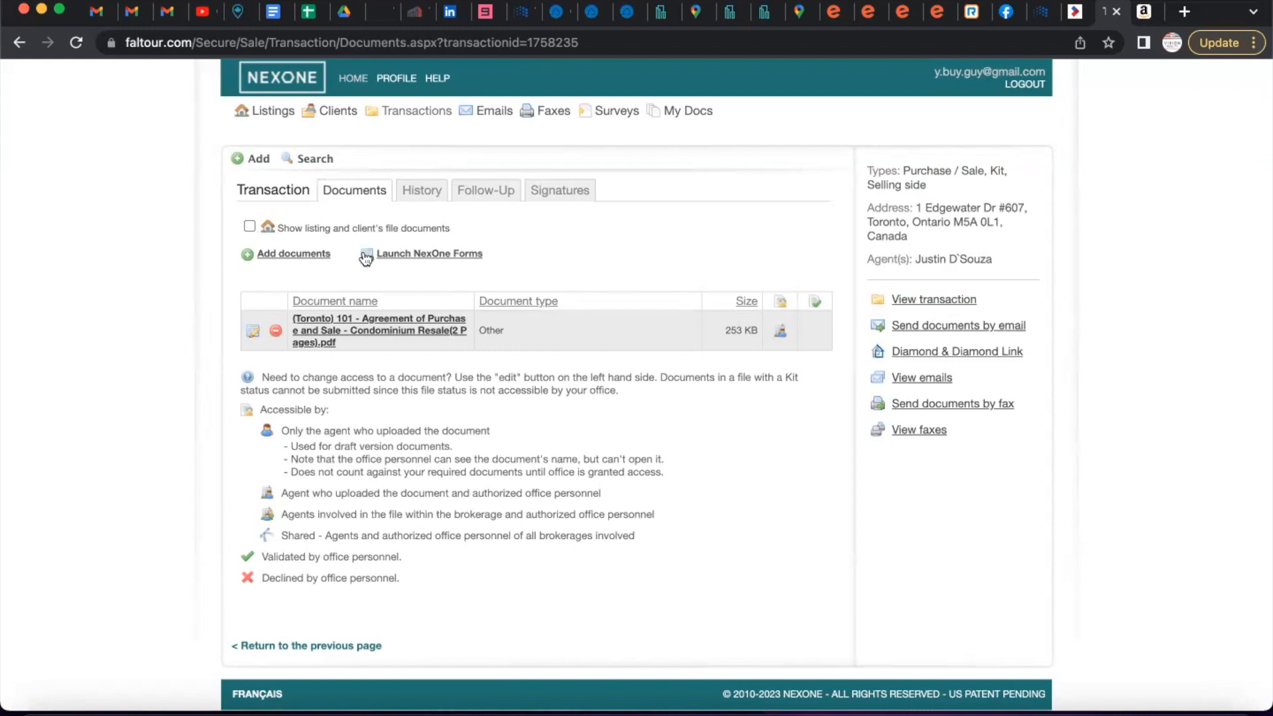
Create a new signature request from the Signatures tab, with the buyer prefilled as signer.
{"action": "left_click", "coordinate": [568, 194]}
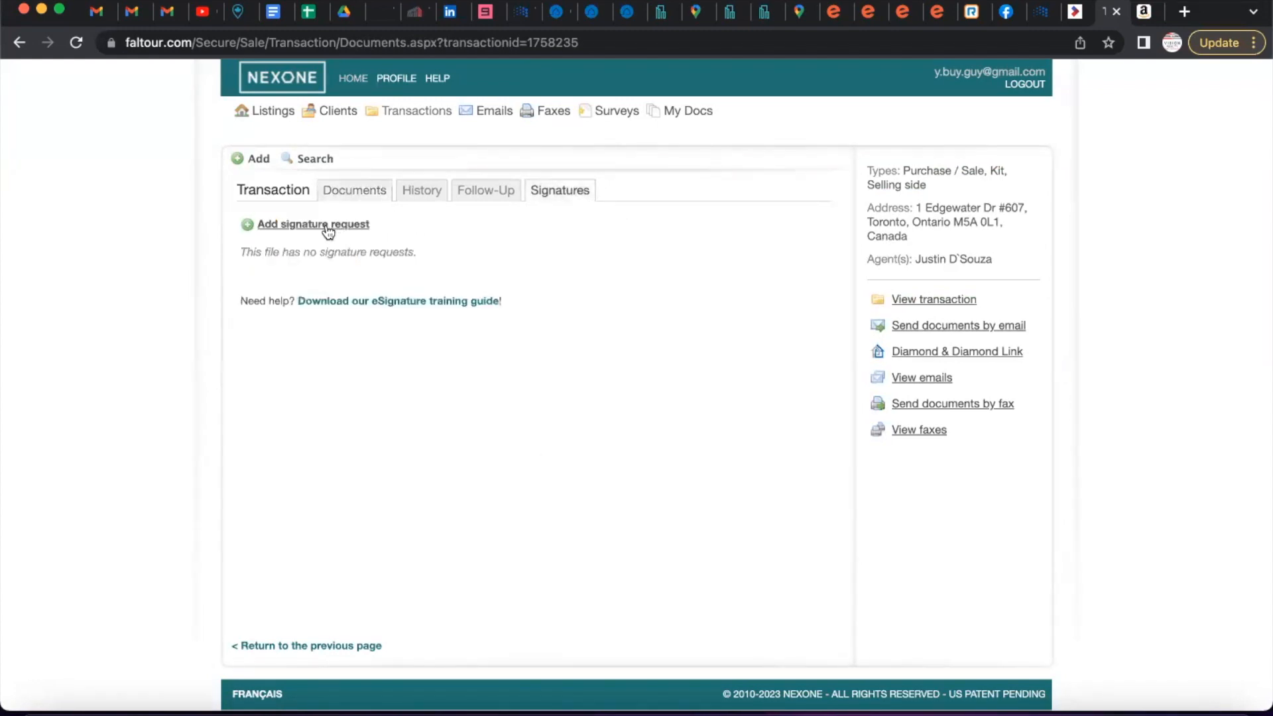
{"action": "left_click", "coordinate": [325, 226]}
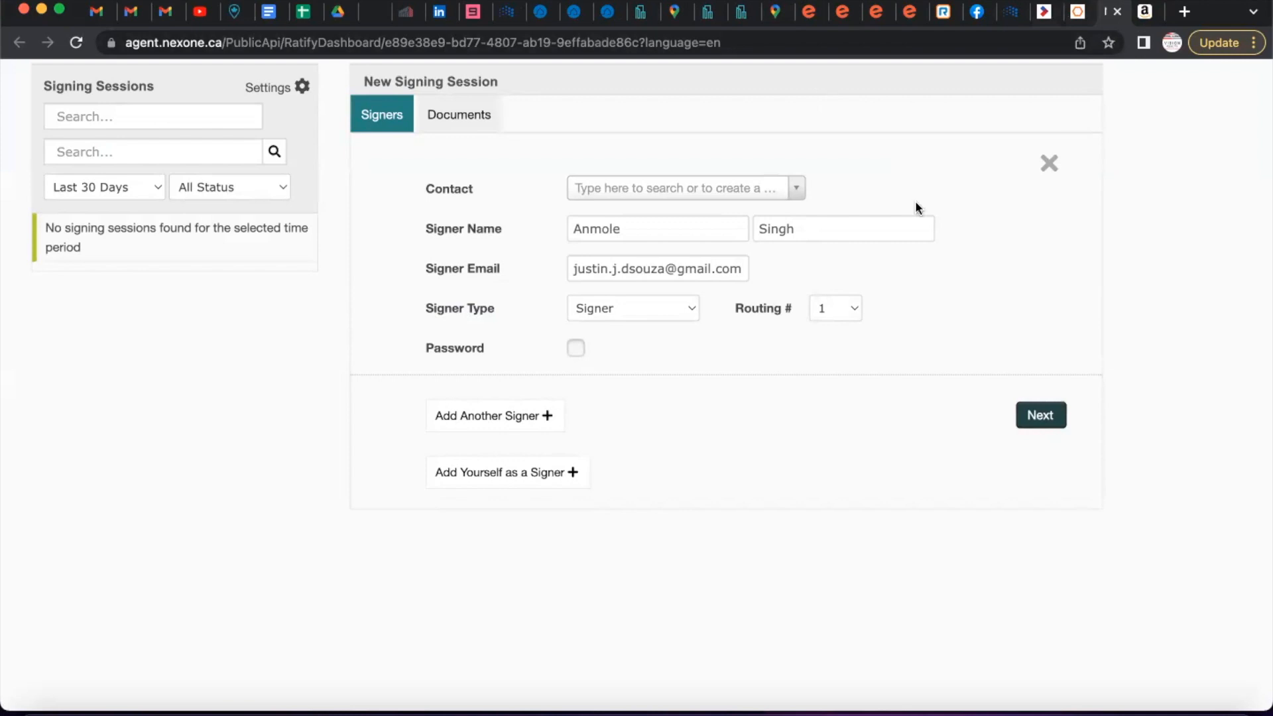
{"action": "left_click", "coordinate": [1075, 14]}
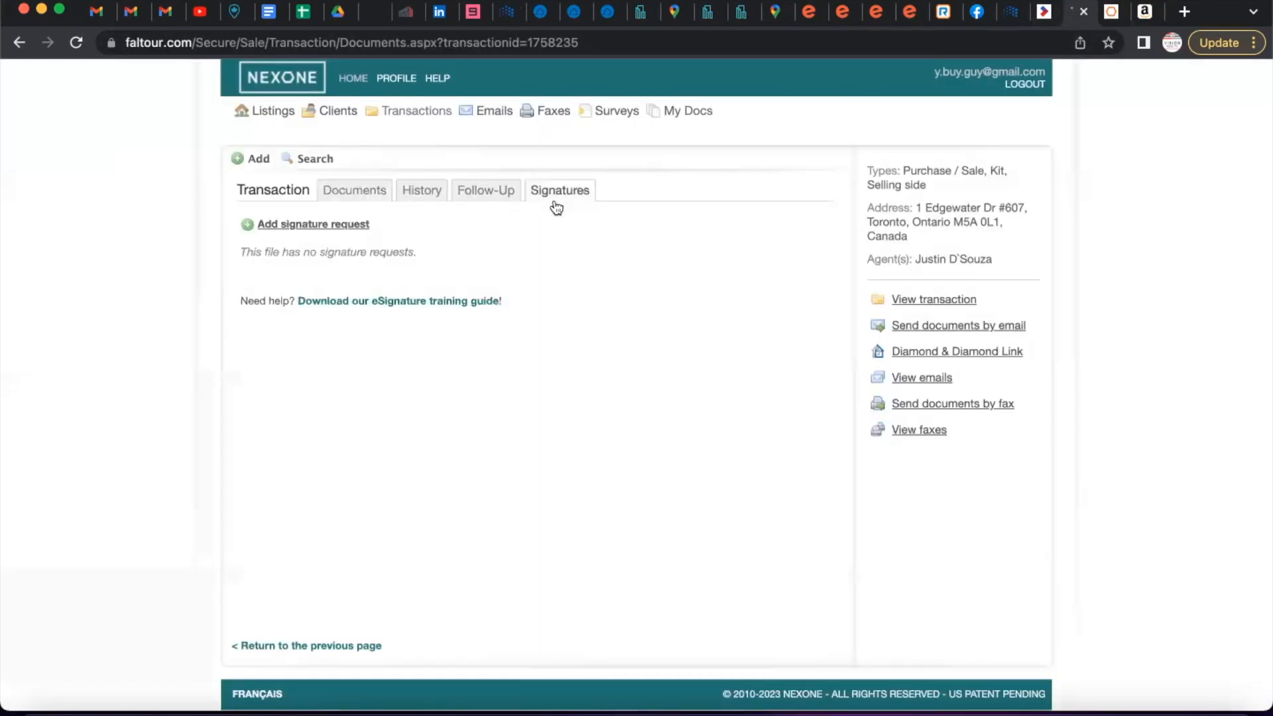
{"action": "left_click", "coordinate": [1111, 11]}
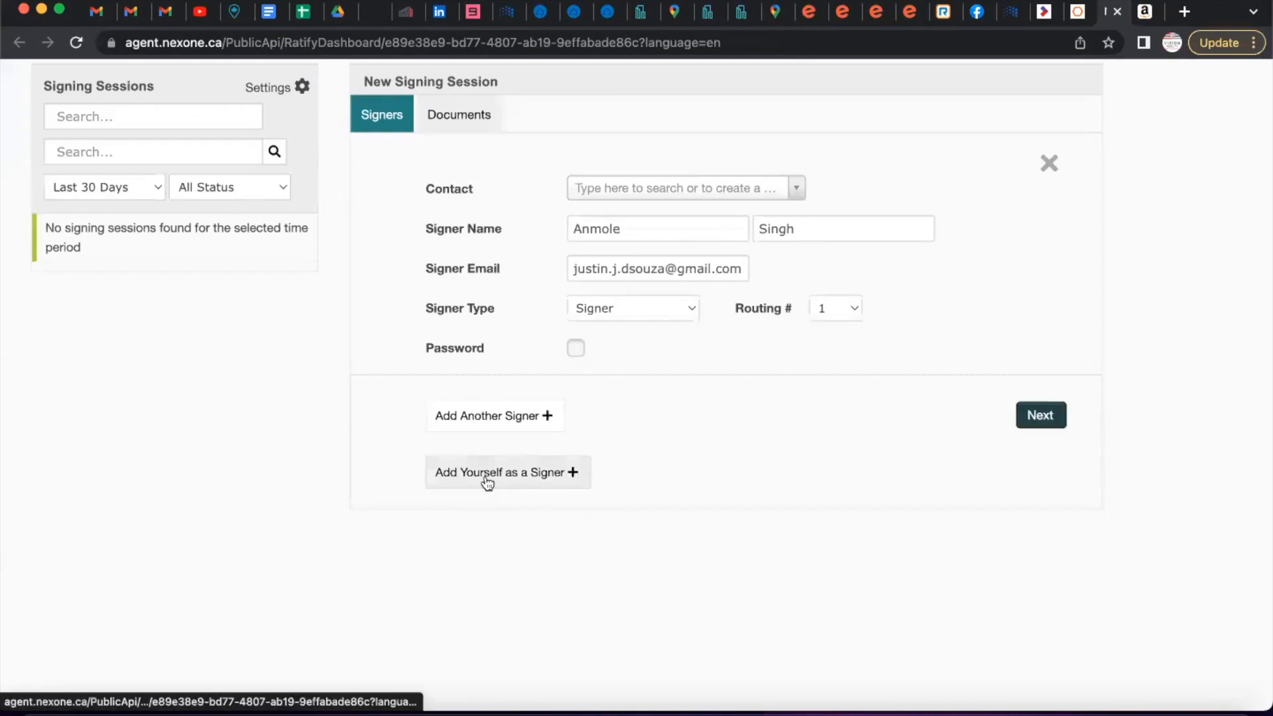
Add the agent as a signer, set the buyer to routing order 2, and continue to documents.
{"action": "left_click", "coordinate": [486, 473]}
{"action": "scroll", "coordinate": [909, 352], "scroll_direction": "down", "scroll_amount": 1}
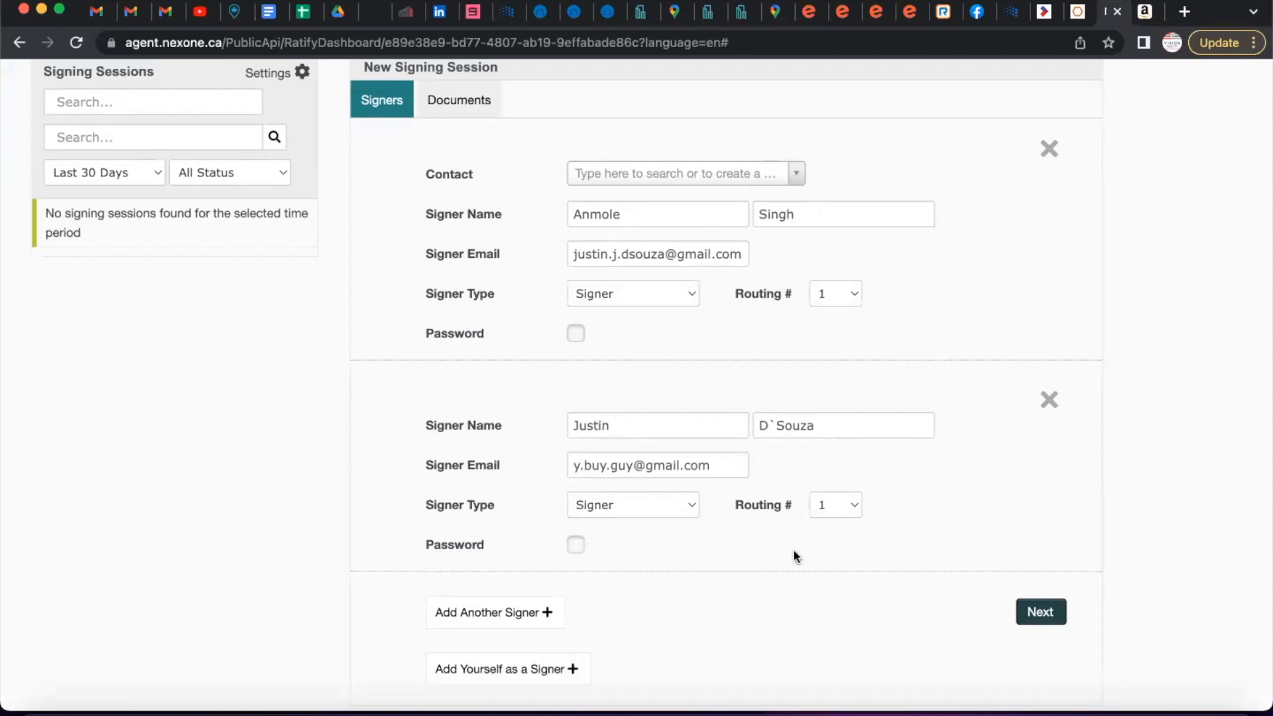
{"action": "left_click", "coordinate": [838, 297]}
{"action": "left_click", "coordinate": [831, 313]}
{"action": "left_click", "coordinate": [1046, 616]}
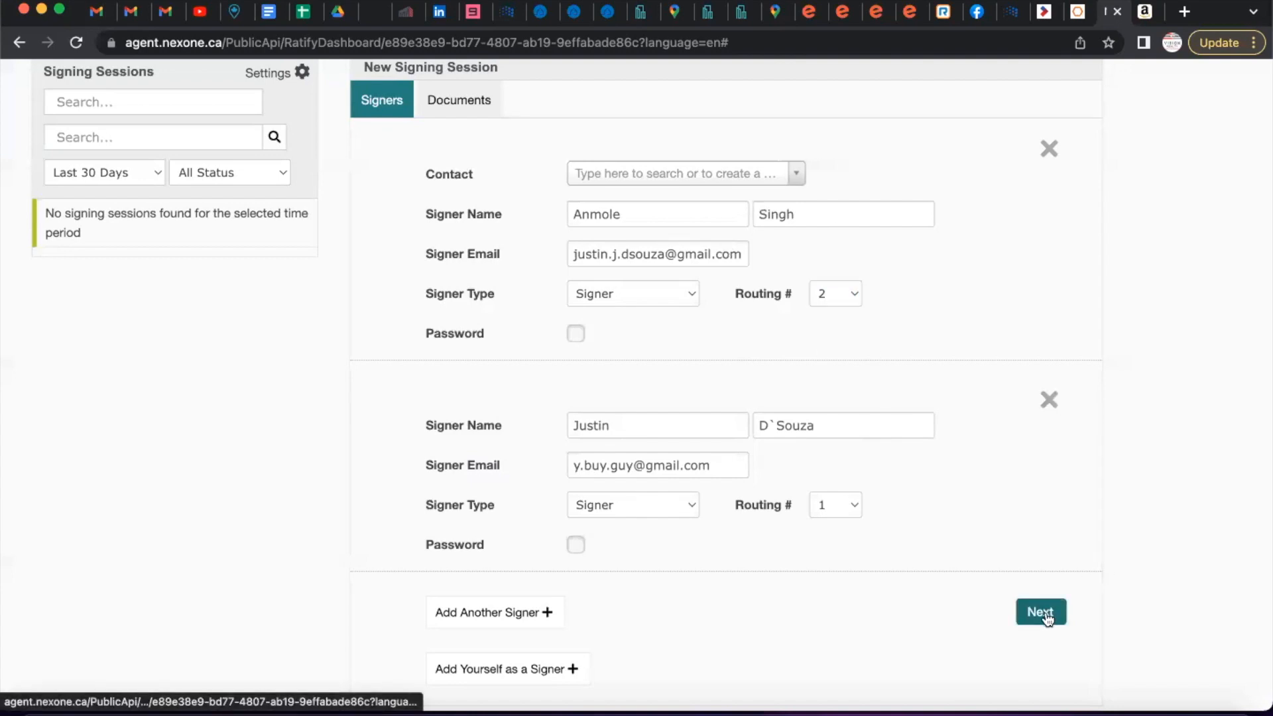
{"action": "scroll", "coordinate": [1003, 544], "scroll_direction": "down", "scroll_amount": 1}
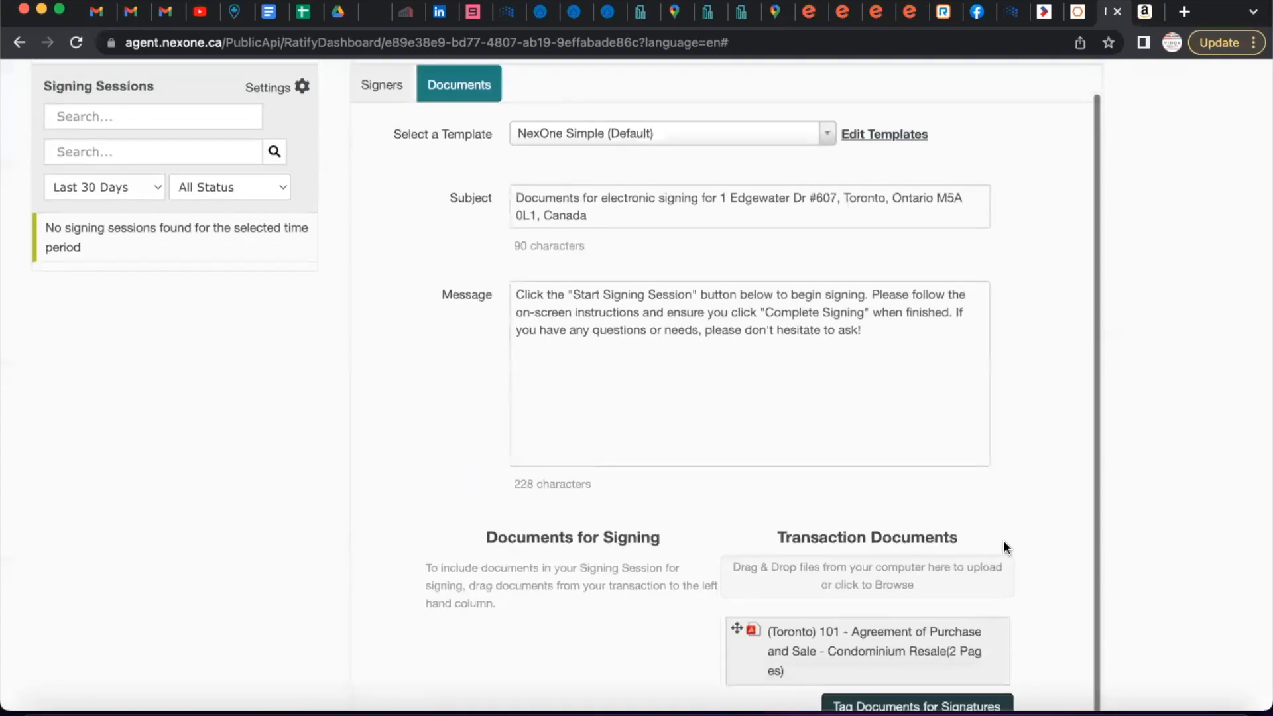
Move the (Toronto) 101 Agreement into Documents for Signing and open it for tagging.
{"action": "scroll", "coordinate": [1003, 539], "scroll_direction": "up", "scroll_amount": 1}
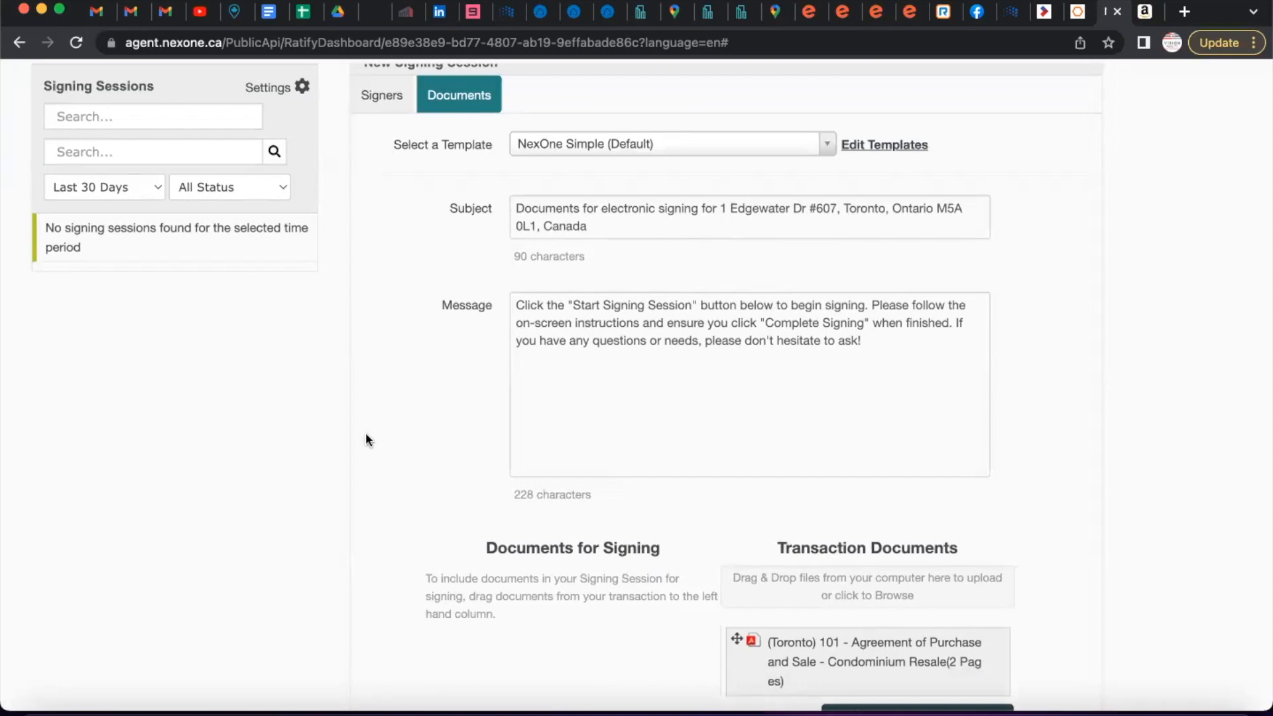
{"action": "scroll", "coordinate": [366, 435], "scroll_direction": "down", "scroll_amount": 1}
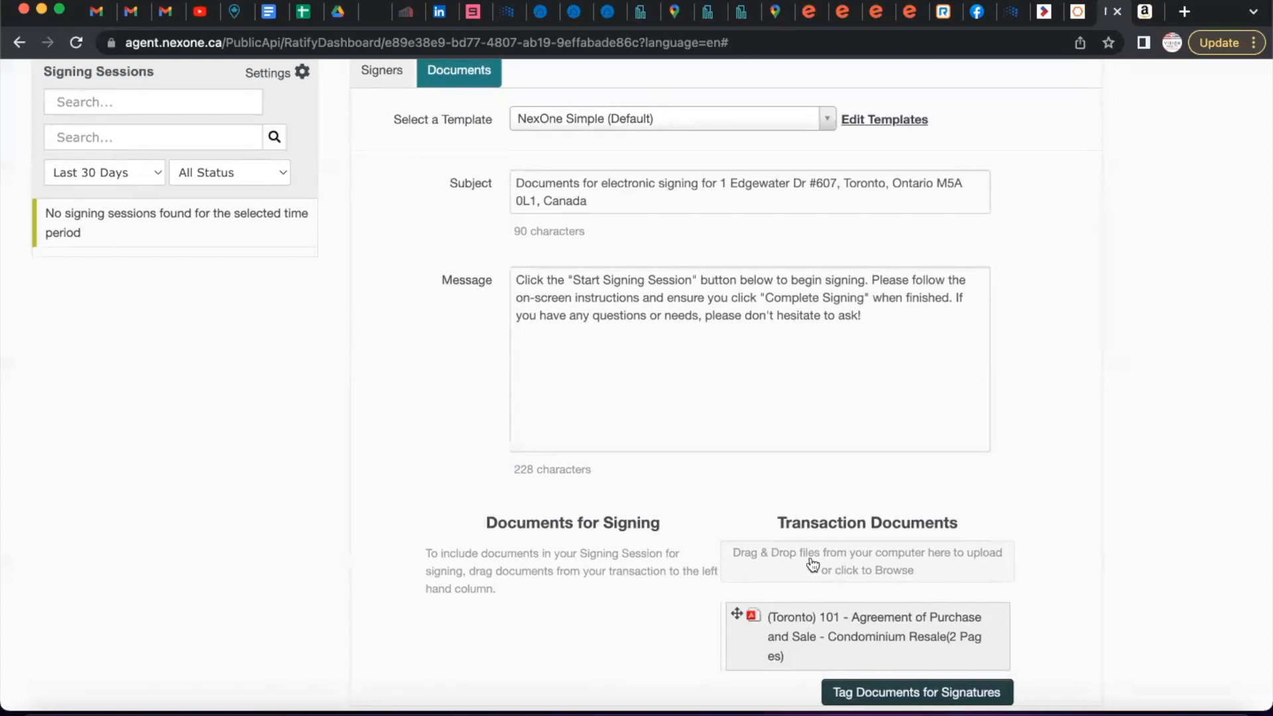
{"action": "left_click_drag", "start_coordinate": [859, 642], "coordinate": [551, 642]}
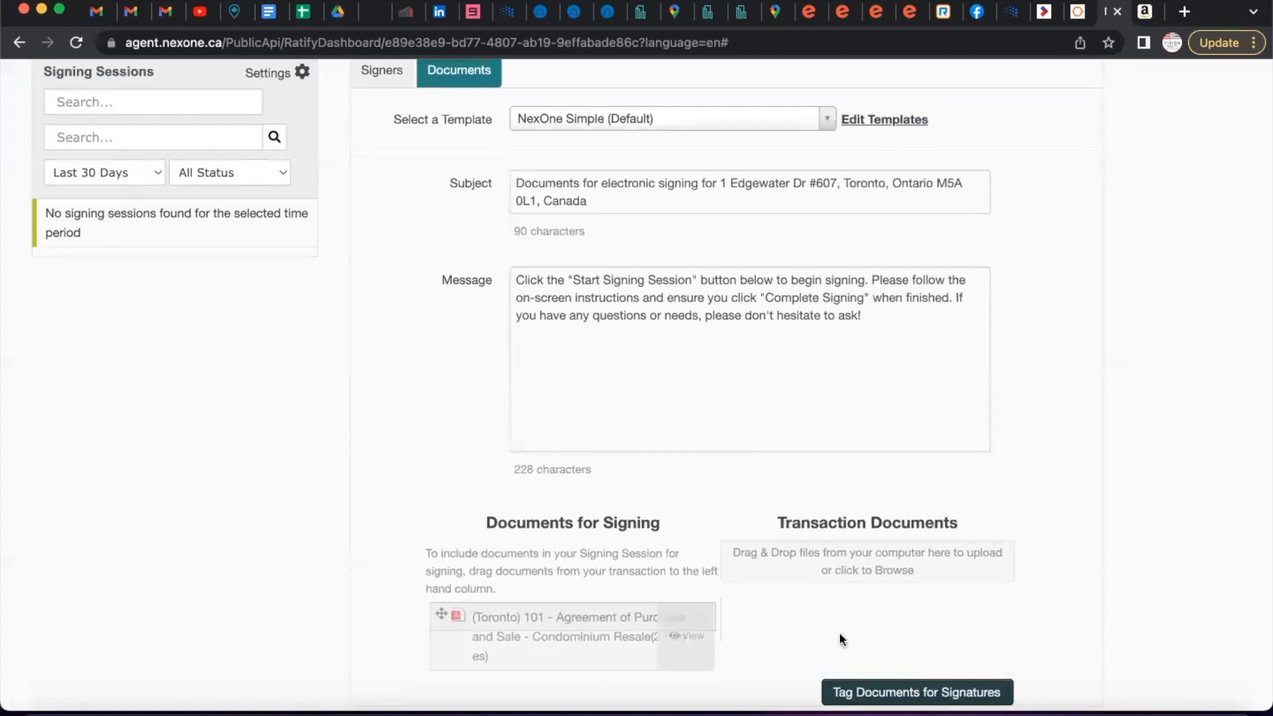
{"action": "left_click", "coordinate": [887, 693]}
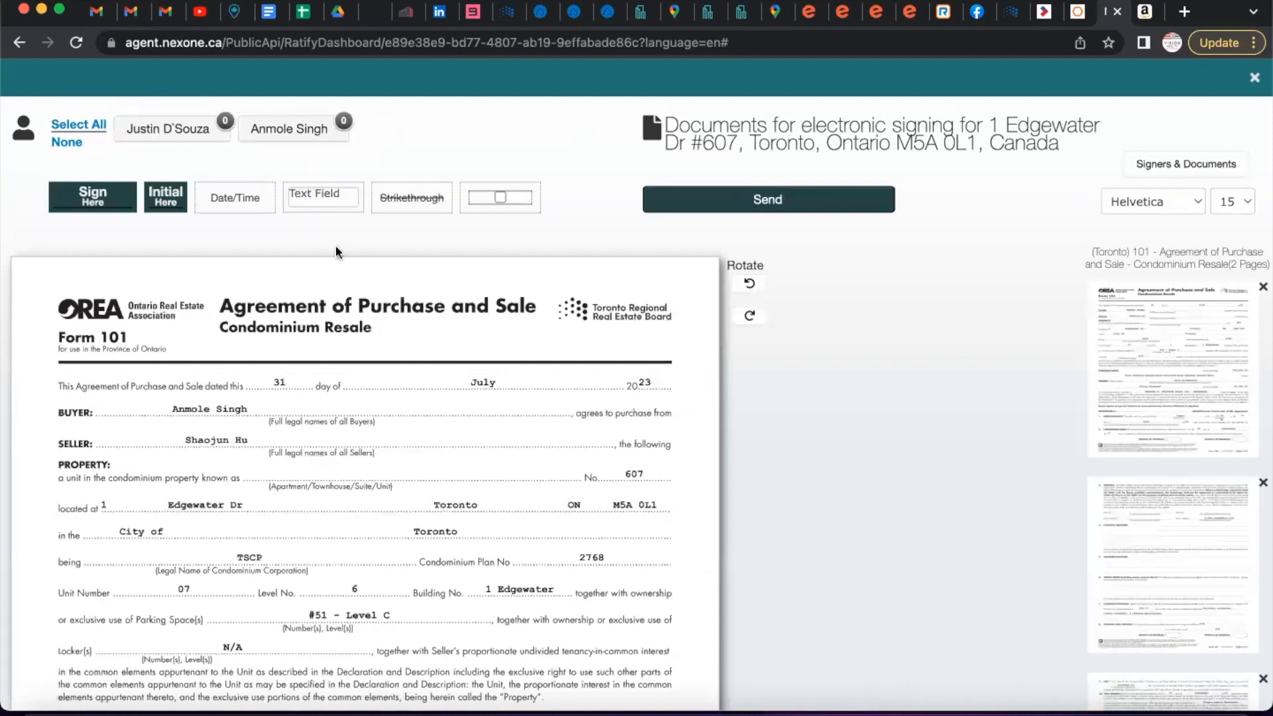
Place four buyer Initial Here fields on the initials ovals of the early pages.
{"action": "scroll", "coordinate": [358, 307], "scroll_direction": "down", "scroll_amount": 5}
{"action": "scroll", "coordinate": [358, 305], "scroll_direction": "down", "scroll_amount": 4}
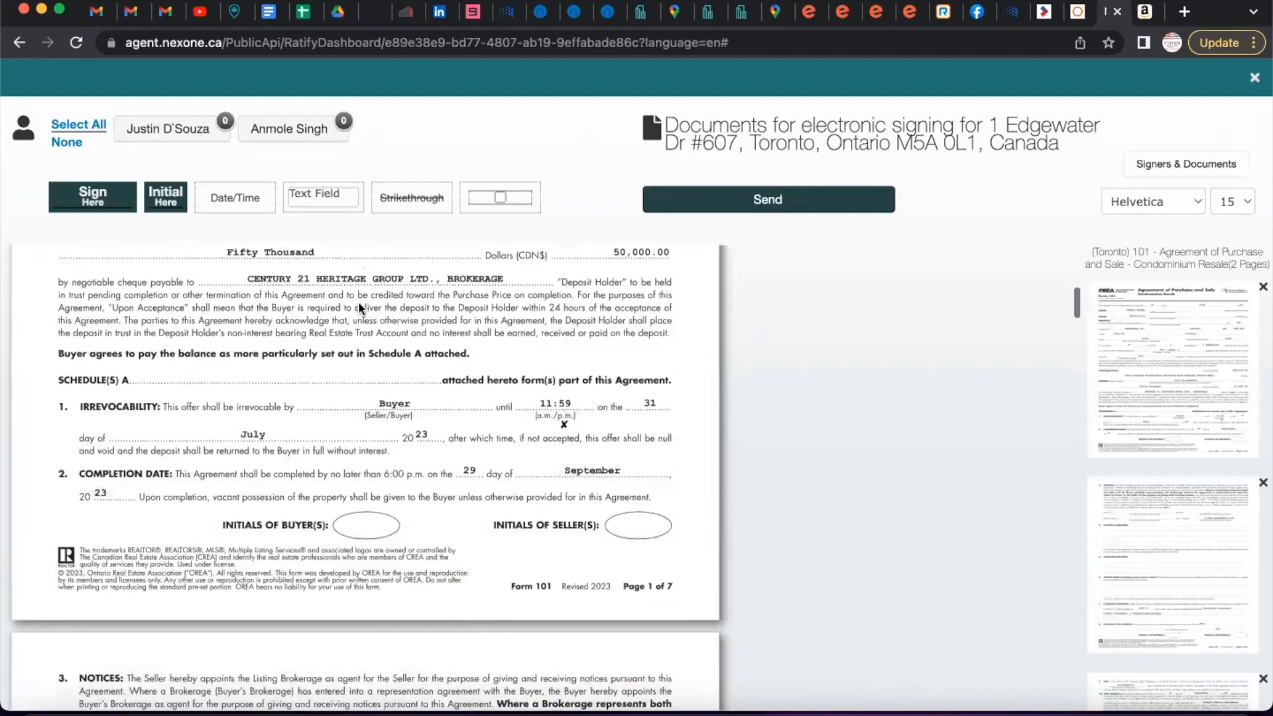
{"action": "left_click", "coordinate": [294, 135]}
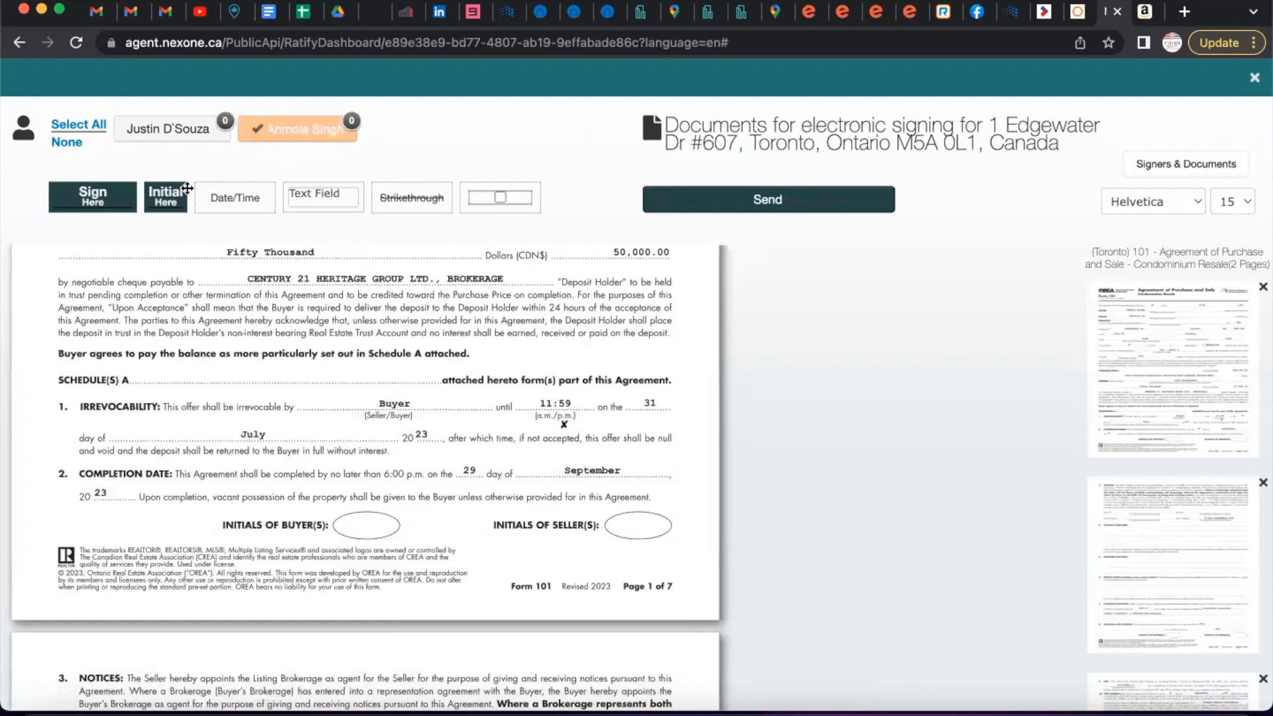
{"action": "left_click_drag", "start_coordinate": [165, 197], "coordinate": [369, 517]}
{"action": "scroll", "coordinate": [369, 520], "scroll_direction": "down", "scroll_amount": 8}
{"action": "scroll", "coordinate": [369, 520], "scroll_direction": "down", "scroll_amount": 5}
{"action": "left_click_drag", "start_coordinate": [203, 199], "coordinate": [363, 541]}
{"action": "scroll", "coordinate": [358, 544], "scroll_direction": "down", "scroll_amount": 6}
{"action": "scroll", "coordinate": [358, 544], "scroll_direction": "down", "scroll_amount": 6}
{"action": "left_click_drag", "start_coordinate": [167, 198], "coordinate": [367, 558]}
{"action": "scroll", "coordinate": [367, 558], "scroll_direction": "down", "scroll_amount": 6}
{"action": "scroll", "coordinate": [368, 558], "scroll_direction": "down", "scroll_amount": 8}
{"action": "left_click_drag", "start_coordinate": [176, 203], "coordinate": [367, 381]}
{"action": "scroll", "coordinate": [367, 398], "scroll_direction": "down", "scroll_amount": 2}
Add the buyer's Sign Here field and a date-only Date/Time field beside it.
{"action": "mouse_move", "coordinate": [78, 187]}
{"action": "left_mouse_down"}
{"action": "mouse_move", "coordinate": [305, 343]}
{"action": "mouse_move", "coordinate": [304, 411]}
{"action": "left_mouse_up"}
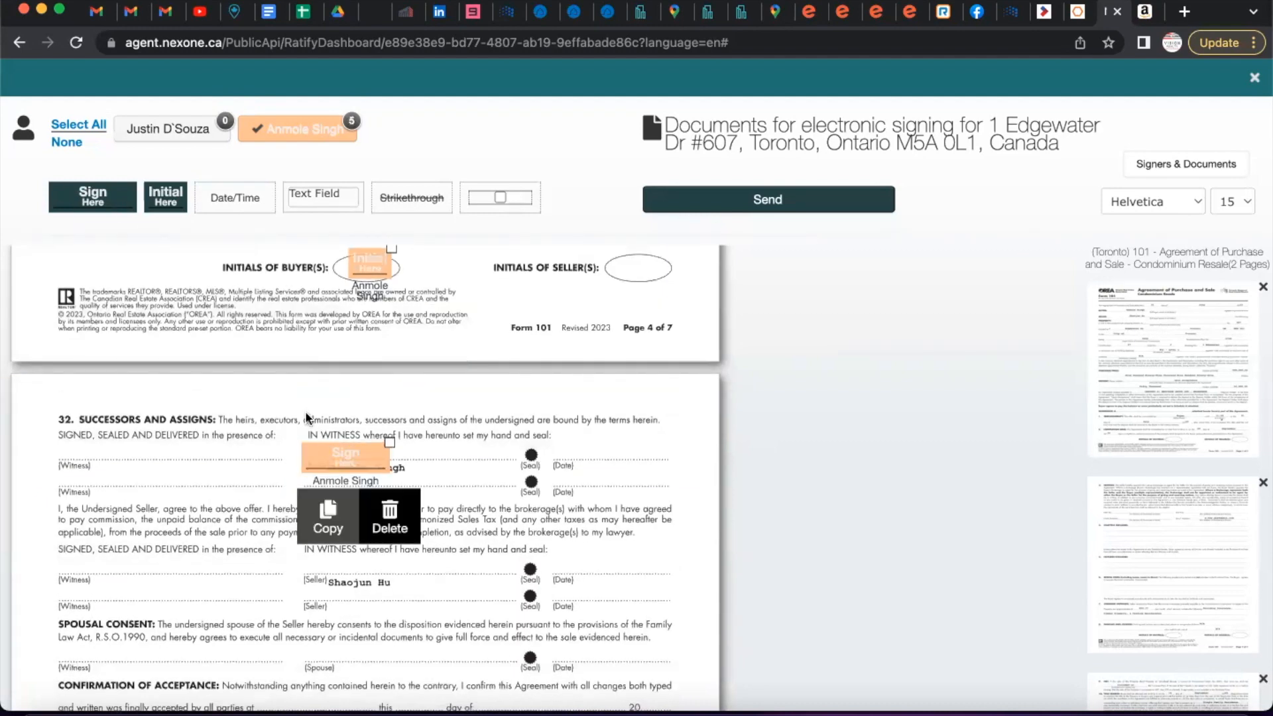
{"action": "left_click_drag", "start_coordinate": [223, 198], "coordinate": [583, 448]}
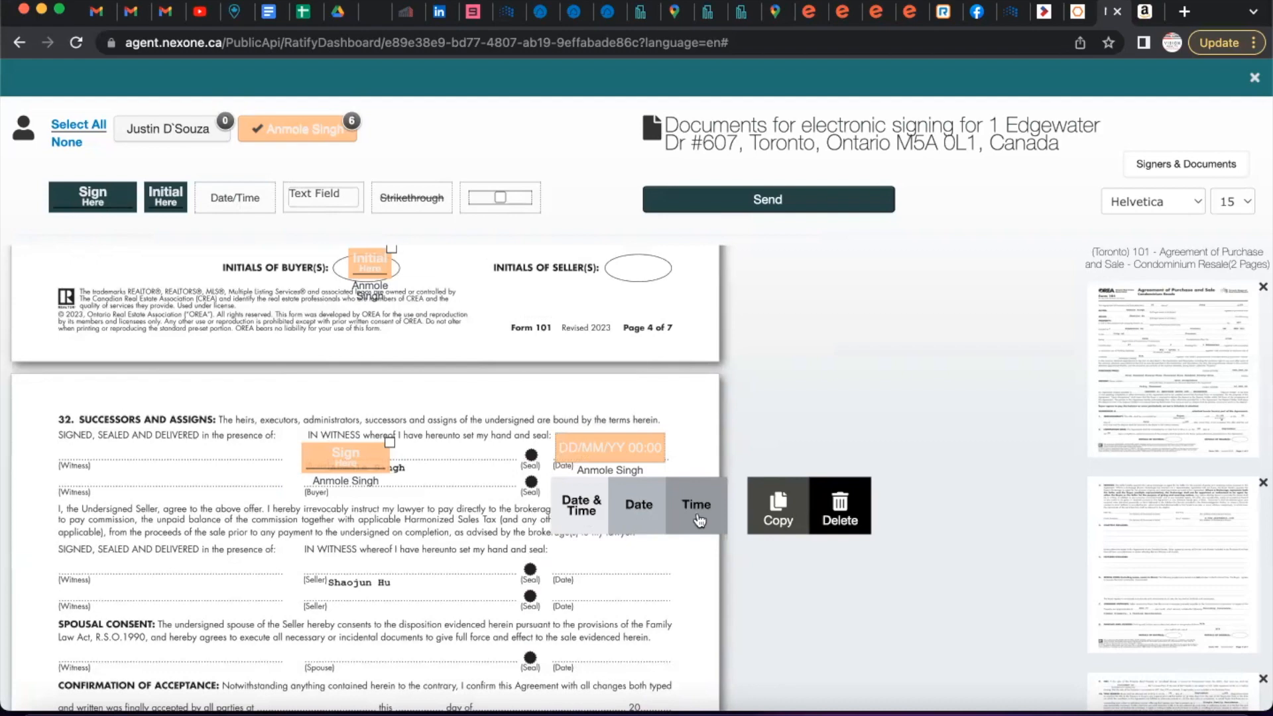
{"action": "left_click", "coordinate": [638, 510]}
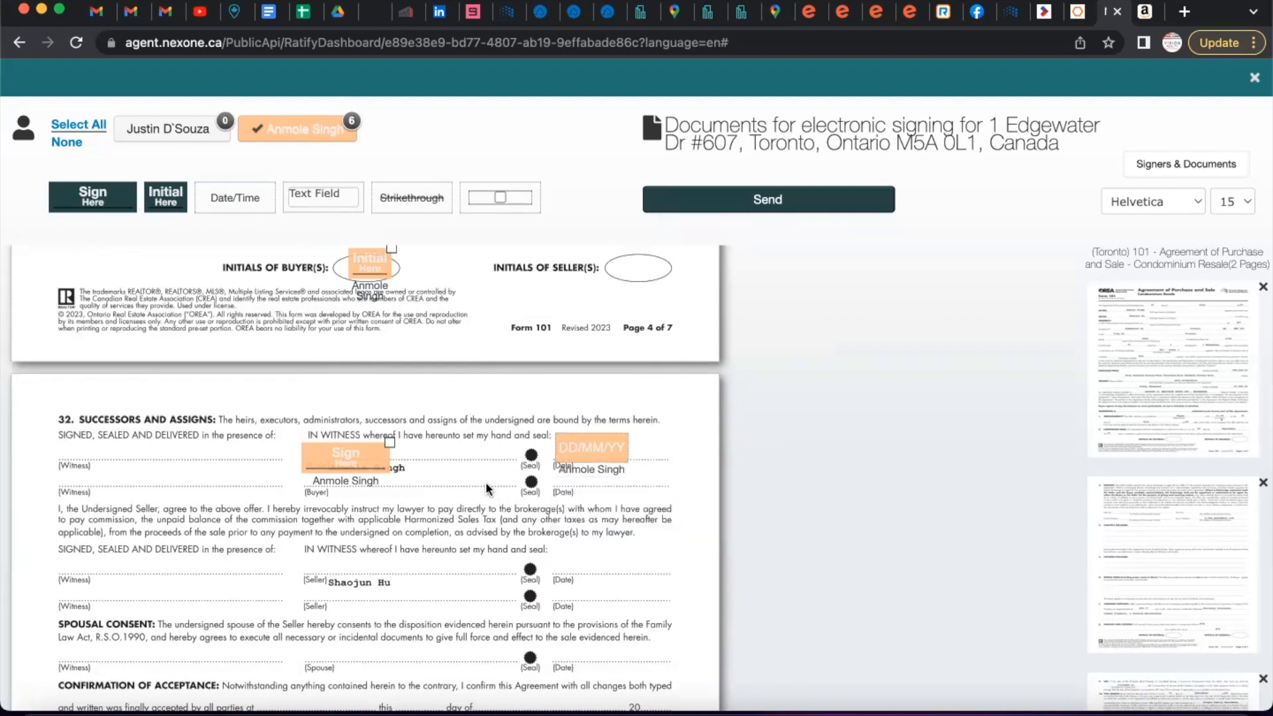
{"action": "scroll", "coordinate": [485, 482], "scroll_direction": "down", "scroll_amount": 3}
{"action": "scroll", "coordinate": [486, 489], "scroll_direction": "down", "scroll_amount": 5}
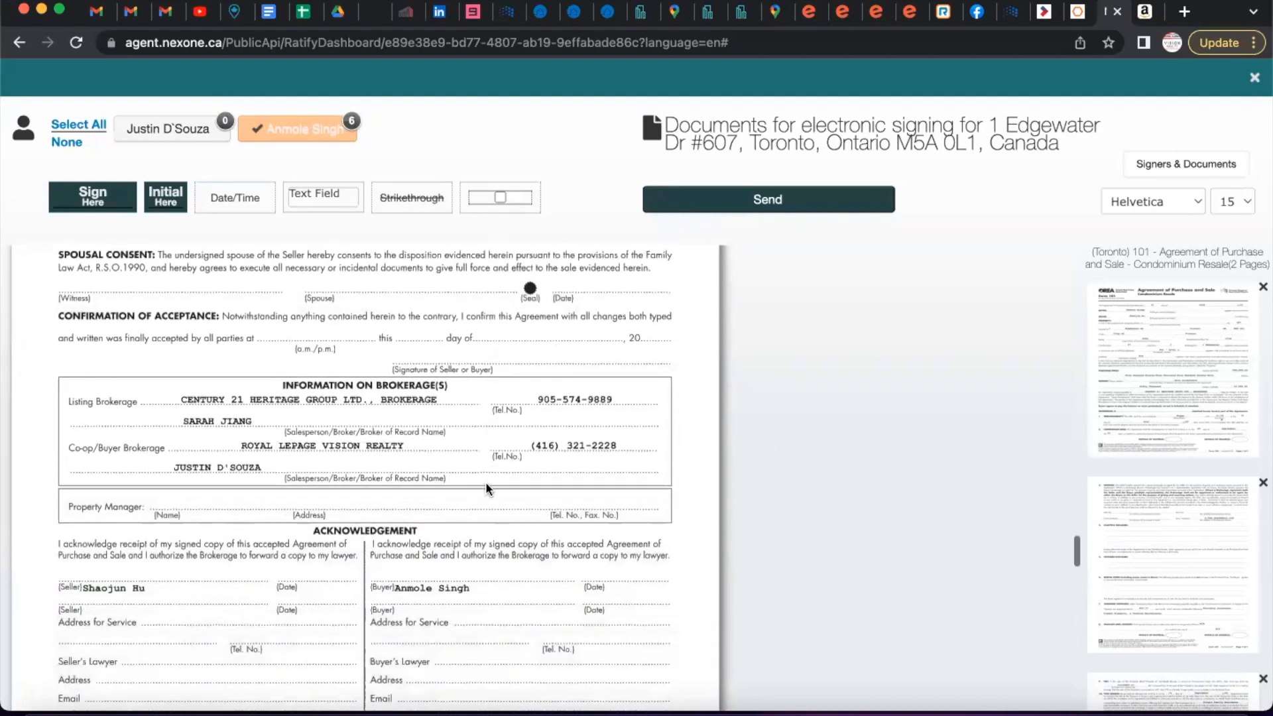
{"action": "scroll", "coordinate": [485, 489], "scroll_direction": "down", "scroll_amount": 5}
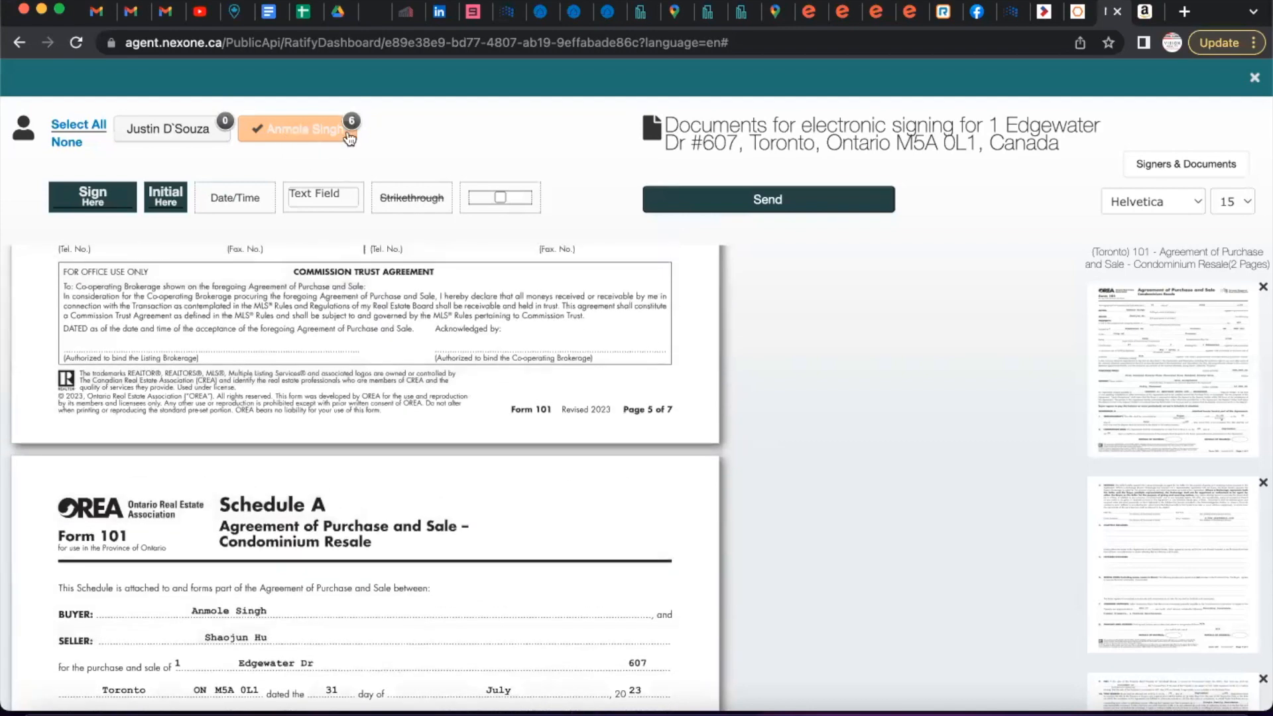
{"action": "scroll", "coordinate": [407, 490], "scroll_direction": "up", "scroll_amount": 1}
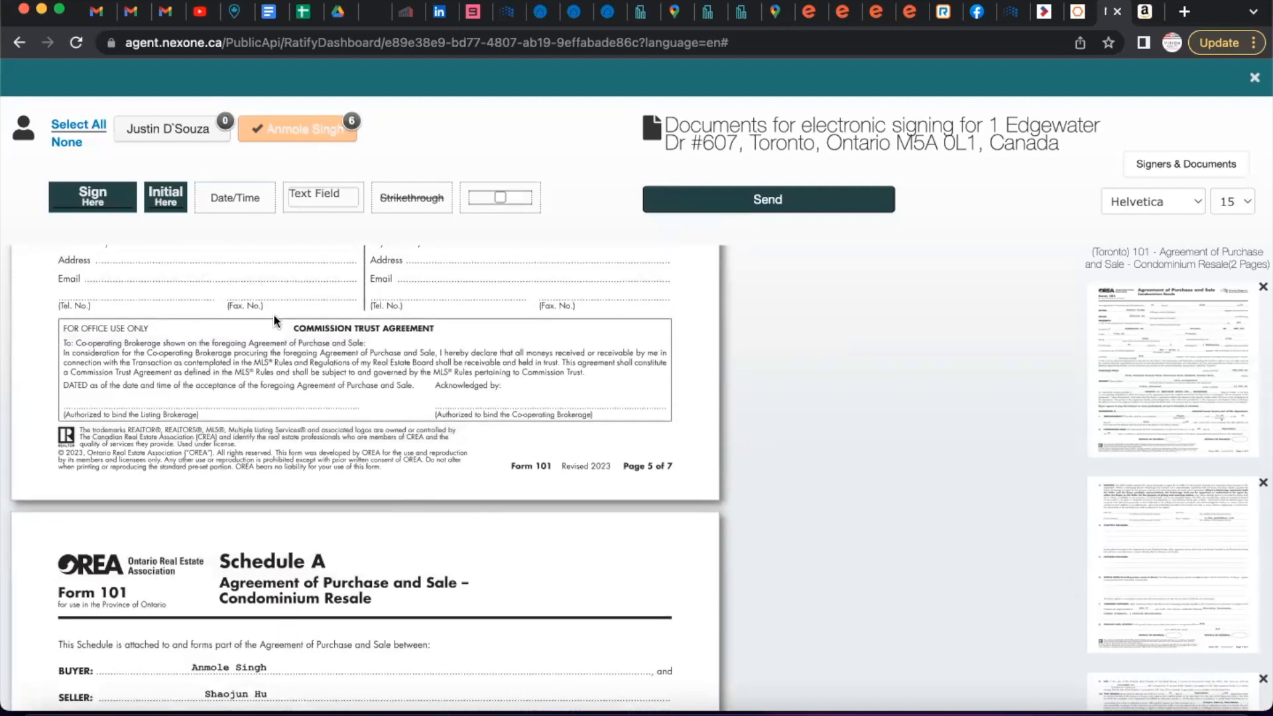
Place the agent's Sign Here field under Acknowledged by.
{"action": "left_click", "coordinate": [292, 133]}
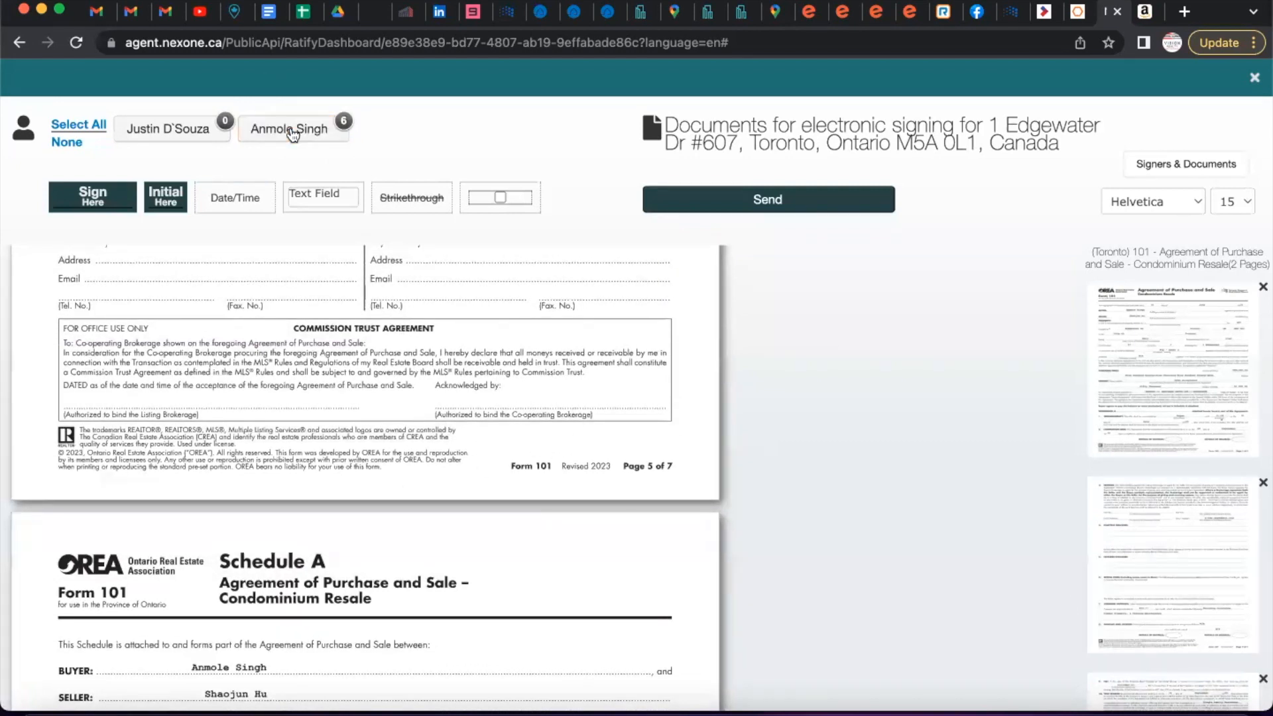
{"action": "left_click", "coordinate": [183, 130]}
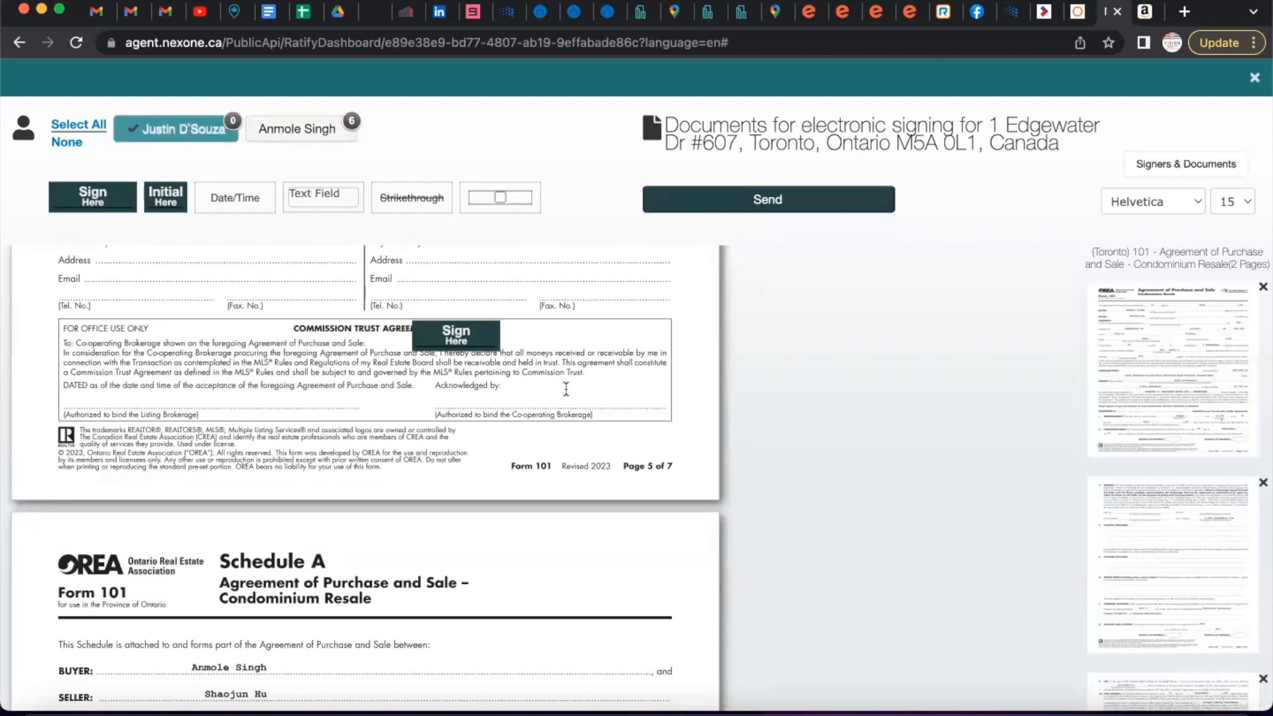
{"action": "left_click", "coordinate": [479, 403]}
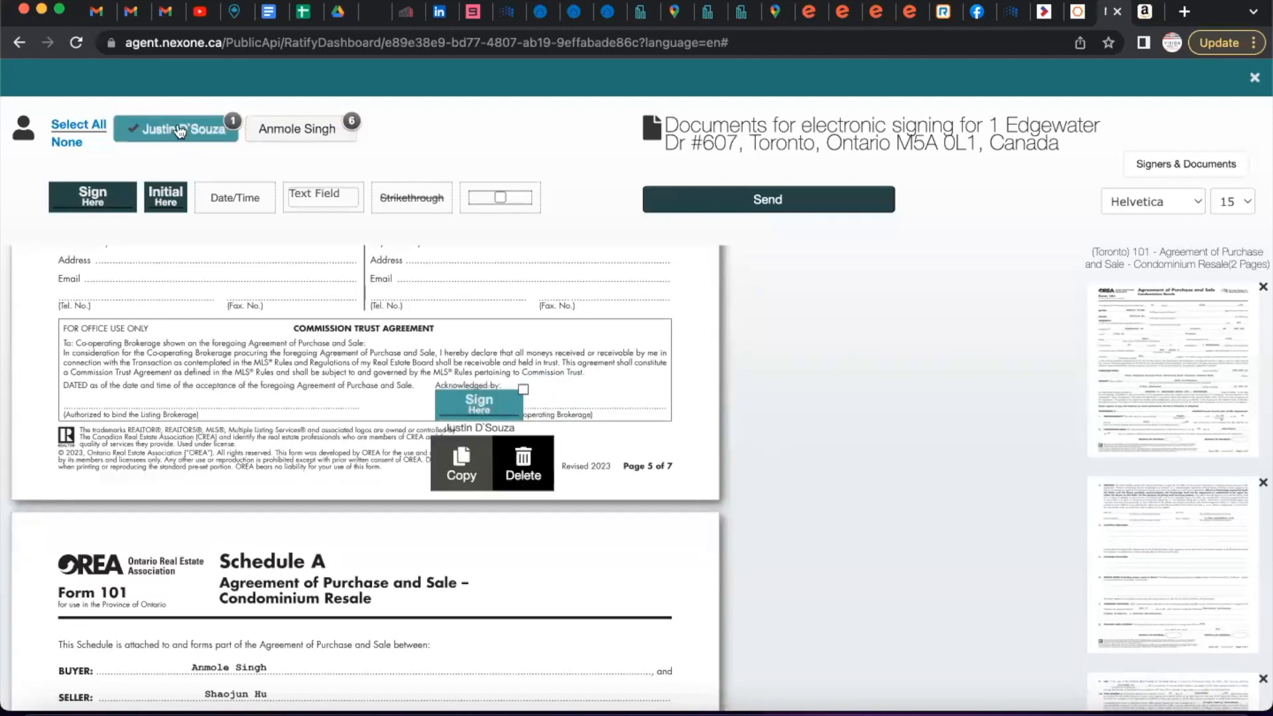
{"action": "left_click", "coordinate": [178, 130]}
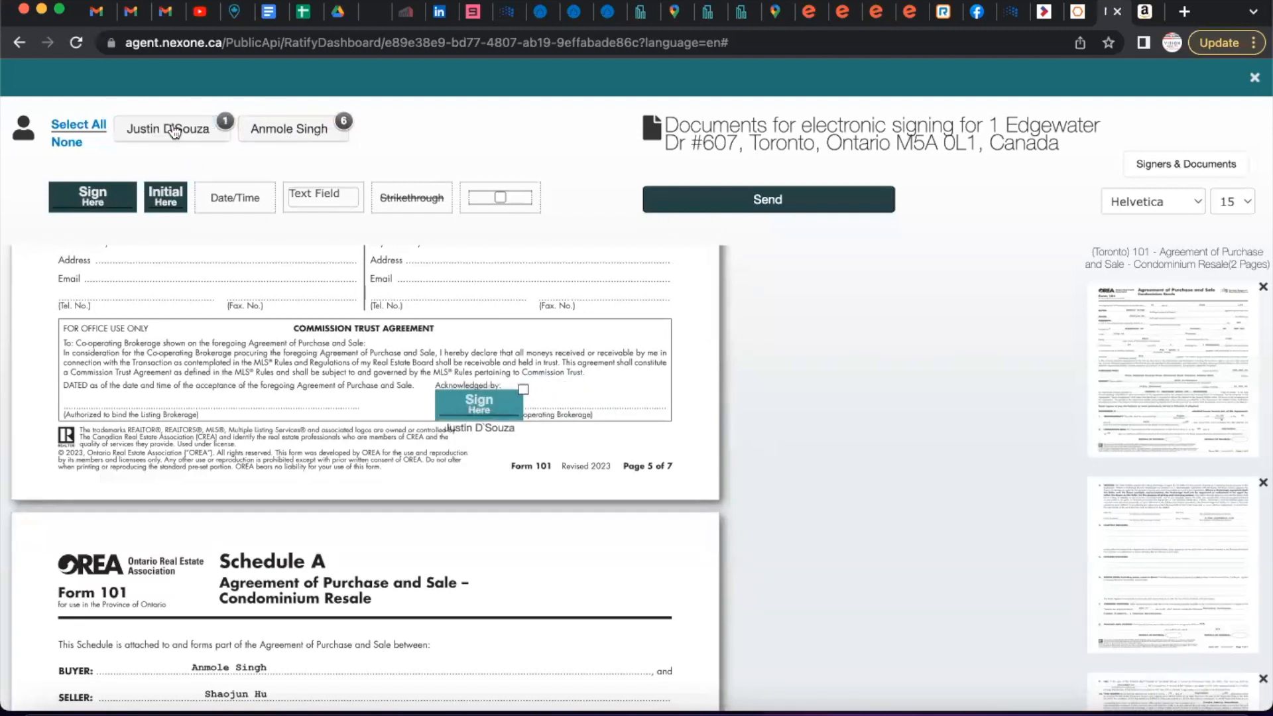
Add buyer Initial Here fields on the initials ovals of pages 6 and 7.
{"action": "left_click", "coordinate": [285, 130]}
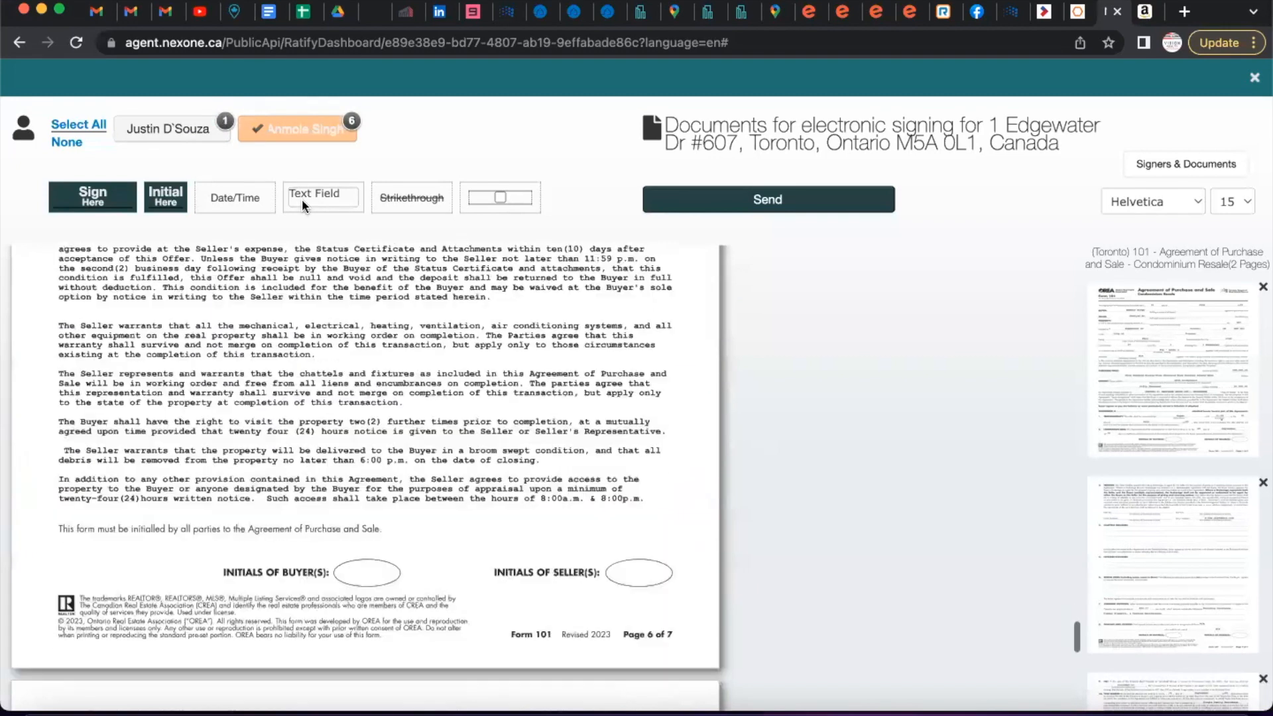
{"action": "left_click_drag", "start_coordinate": [166, 197], "coordinate": [356, 559]}
{"action": "scroll", "coordinate": [356, 564], "scroll_direction": "down", "scroll_amount": 10}
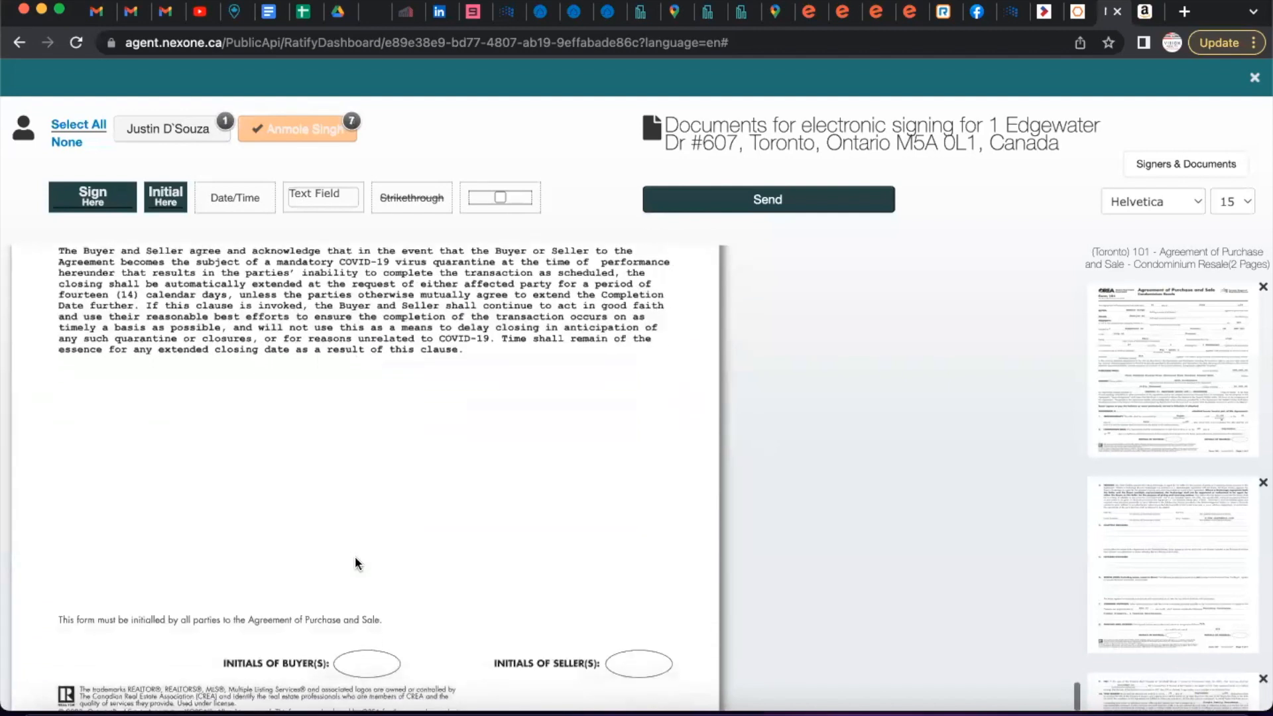
{"action": "left_click_drag", "start_coordinate": [166, 199], "coordinate": [366, 609]}
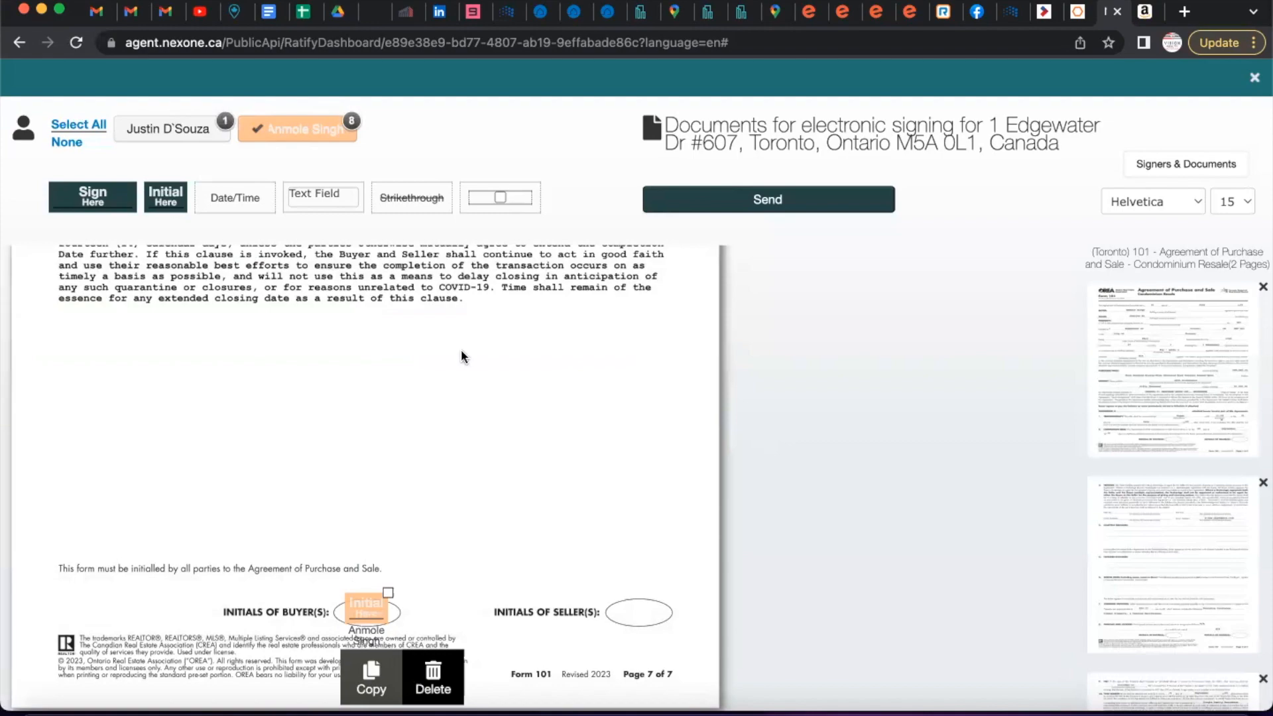
{"action": "scroll", "coordinate": [461, 352], "scroll_direction": "up", "scroll_amount": 20}
{"action": "scroll", "coordinate": [461, 353], "scroll_direction": "up", "scroll_amount": 20}
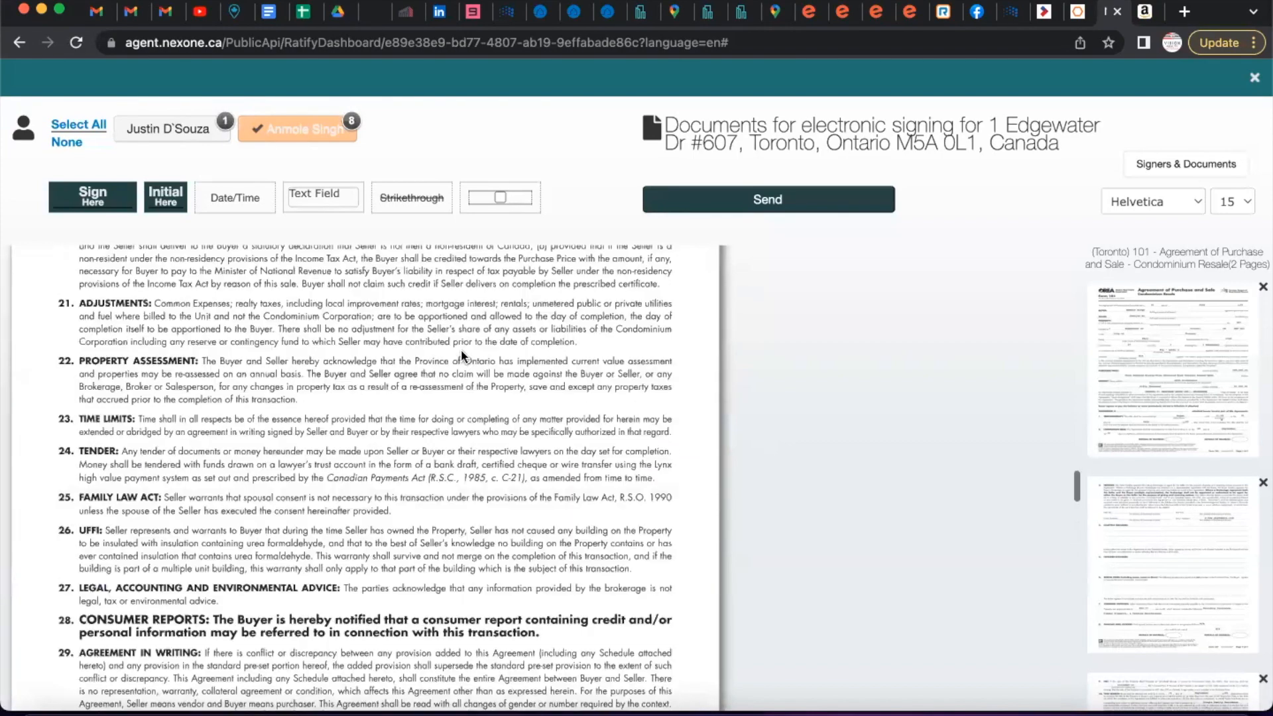
{"action": "scroll", "coordinate": [461, 354], "scroll_direction": "up", "scroll_amount": 6}
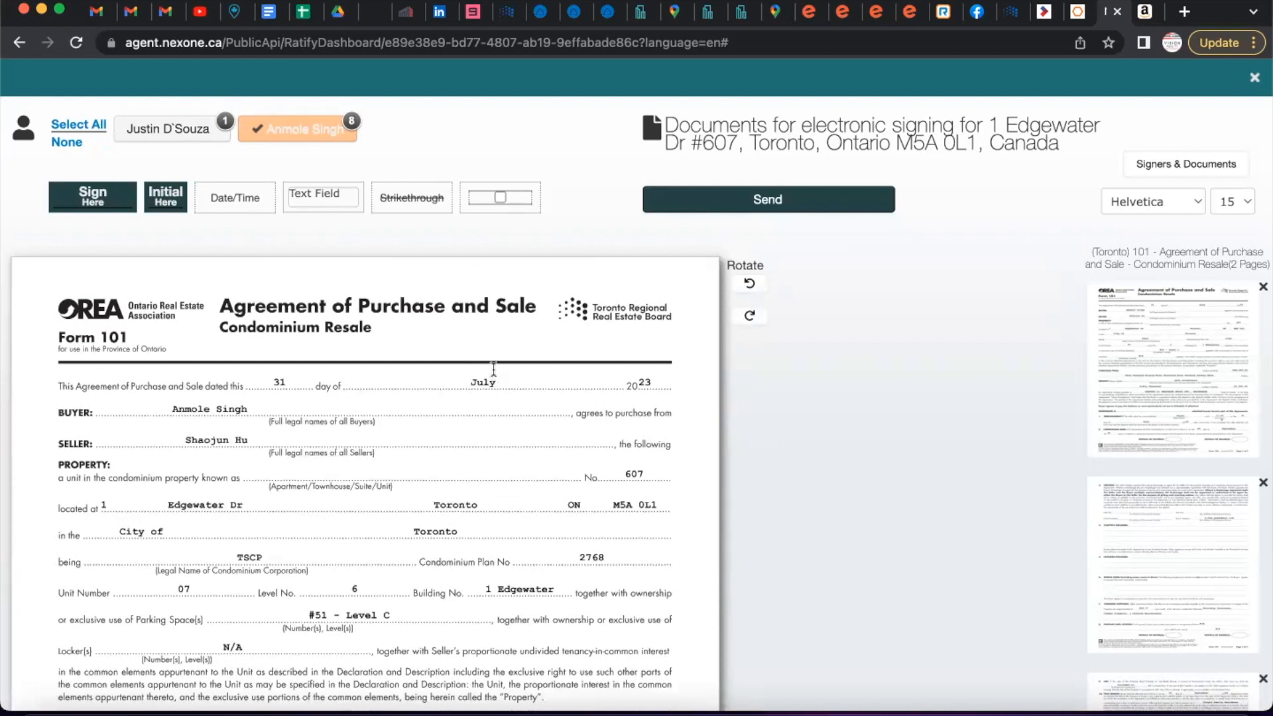
Send the signing session, then choose Start Signing on the Sign Audit page.
{"action": "left_click", "coordinate": [758, 203]}
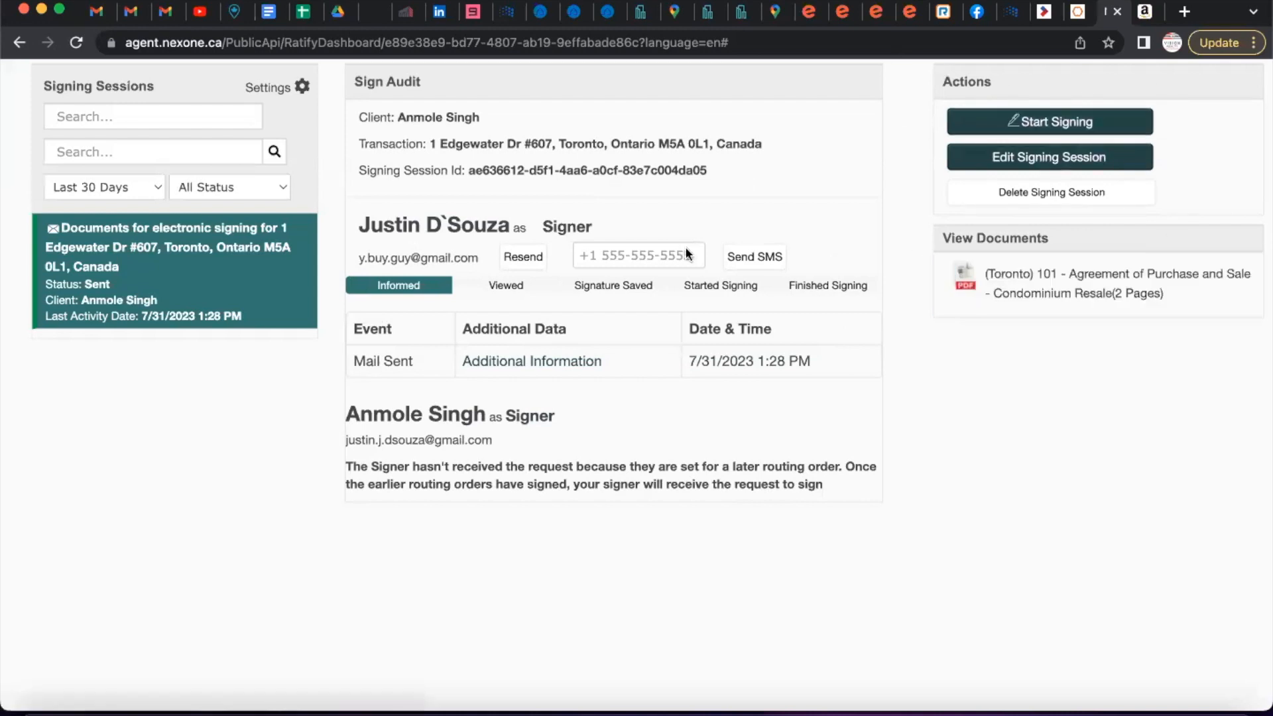
{"action": "left_click", "coordinate": [1060, 122]}
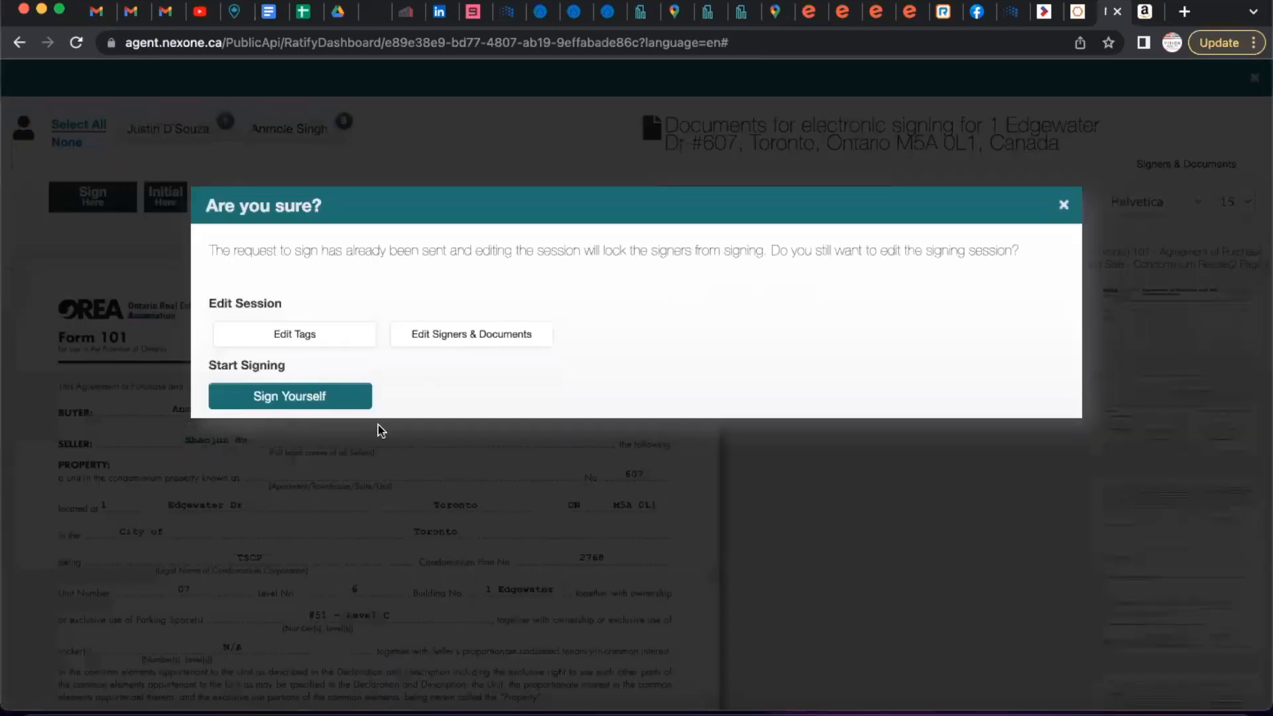
Sign in person as the agent at the page 5 Sign Here tag, then finalize and complete signing.
{"action": "left_click", "coordinate": [296, 398]}
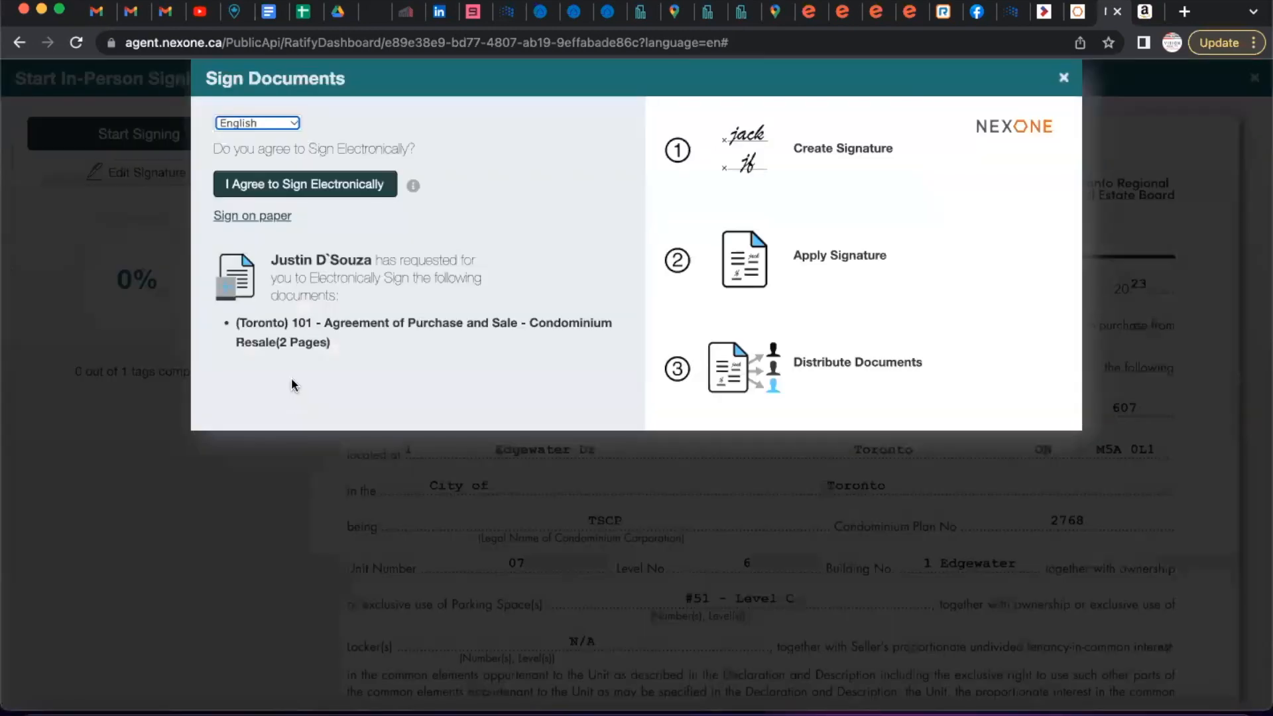
{"action": "left_click", "coordinate": [329, 185]}
{"action": "left_click", "coordinate": [146, 136]}
{"action": "left_click", "coordinate": [146, 136]}
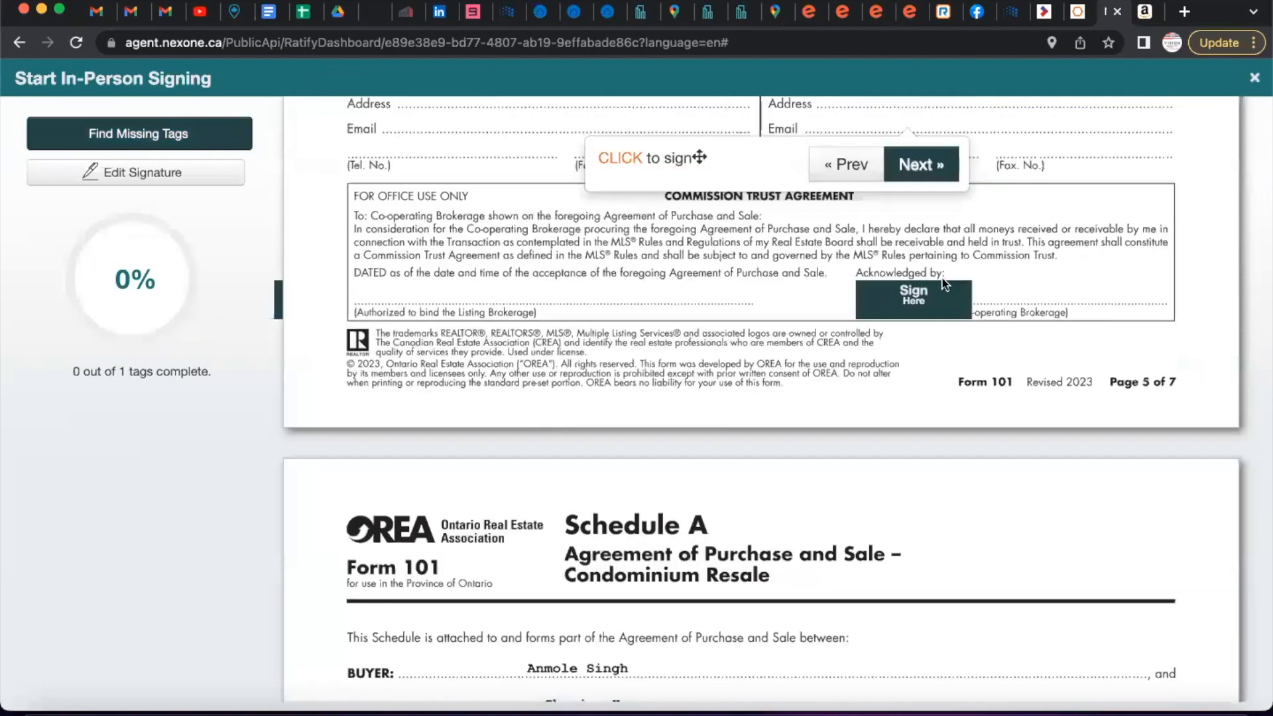
{"action": "left_click", "coordinate": [924, 300]}
{"action": "left_click", "coordinate": [929, 405]}
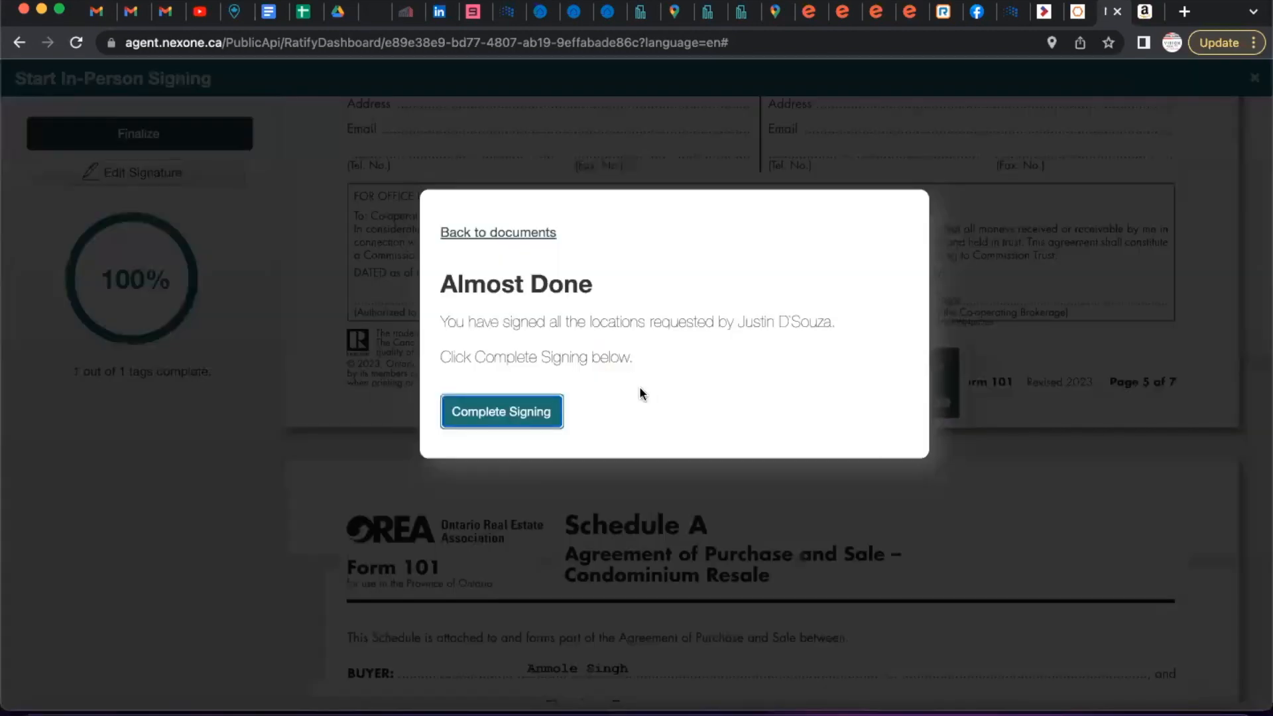
{"action": "left_click", "coordinate": [541, 411]}
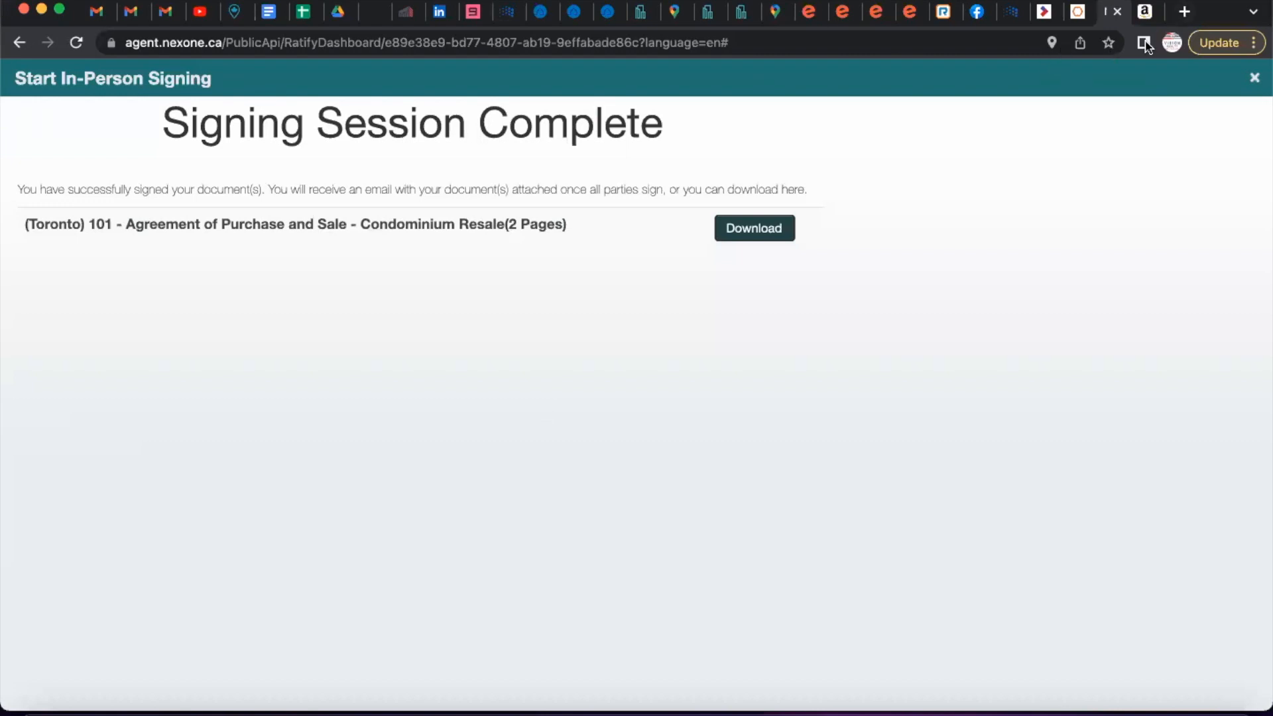
Reload the transaction and check the in-progress signature request's sign audit events.
{"action": "left_click", "coordinate": [1117, 12]}
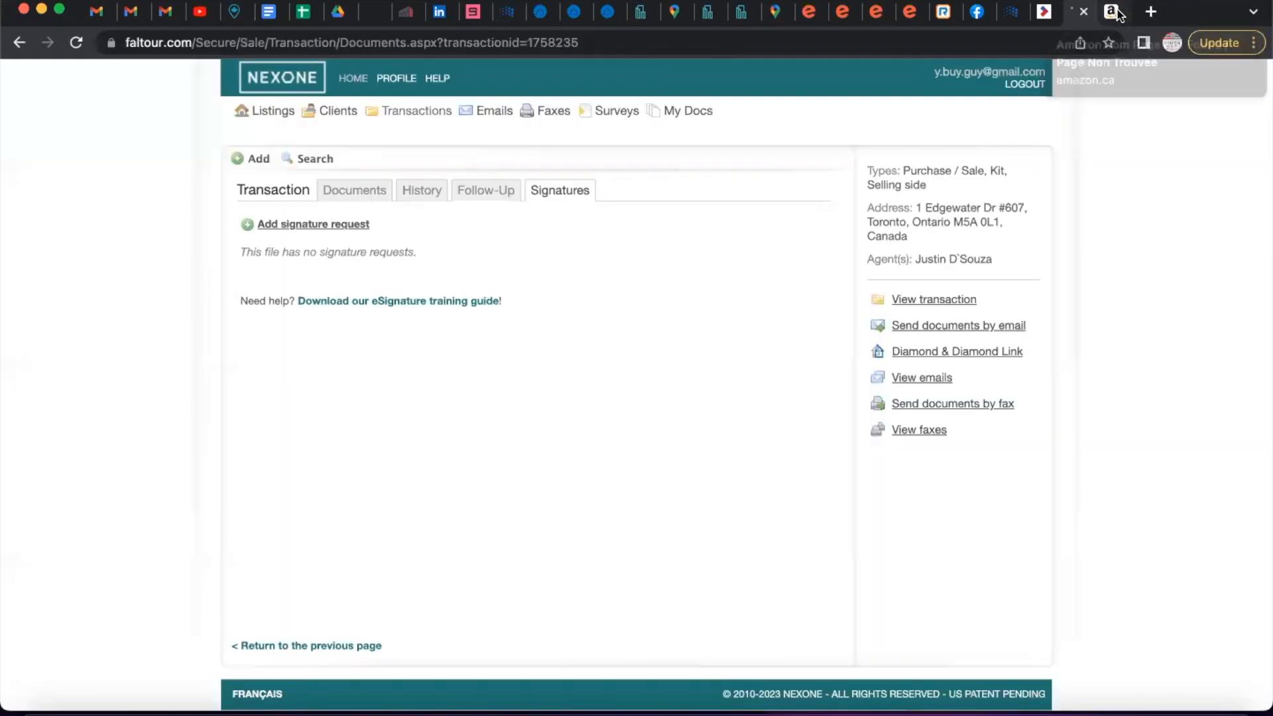
{"action": "left_click", "coordinate": [76, 42]}
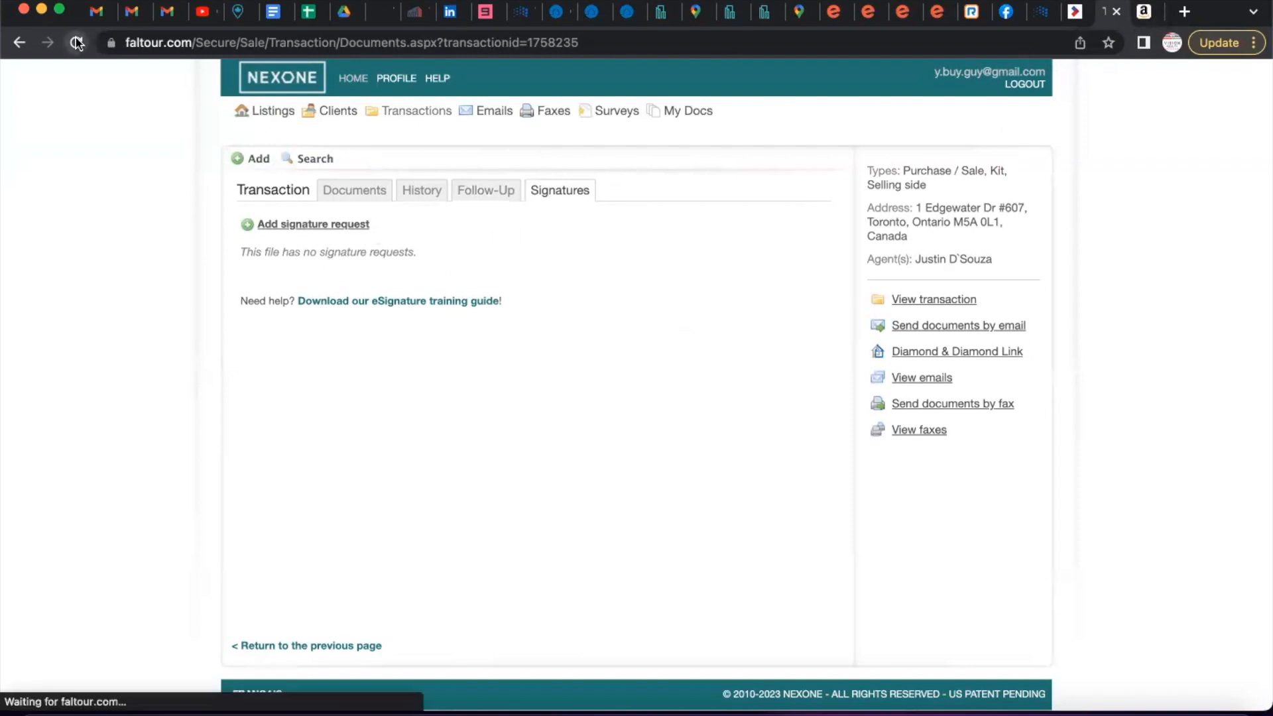
{"action": "left_click", "coordinate": [570, 199]}
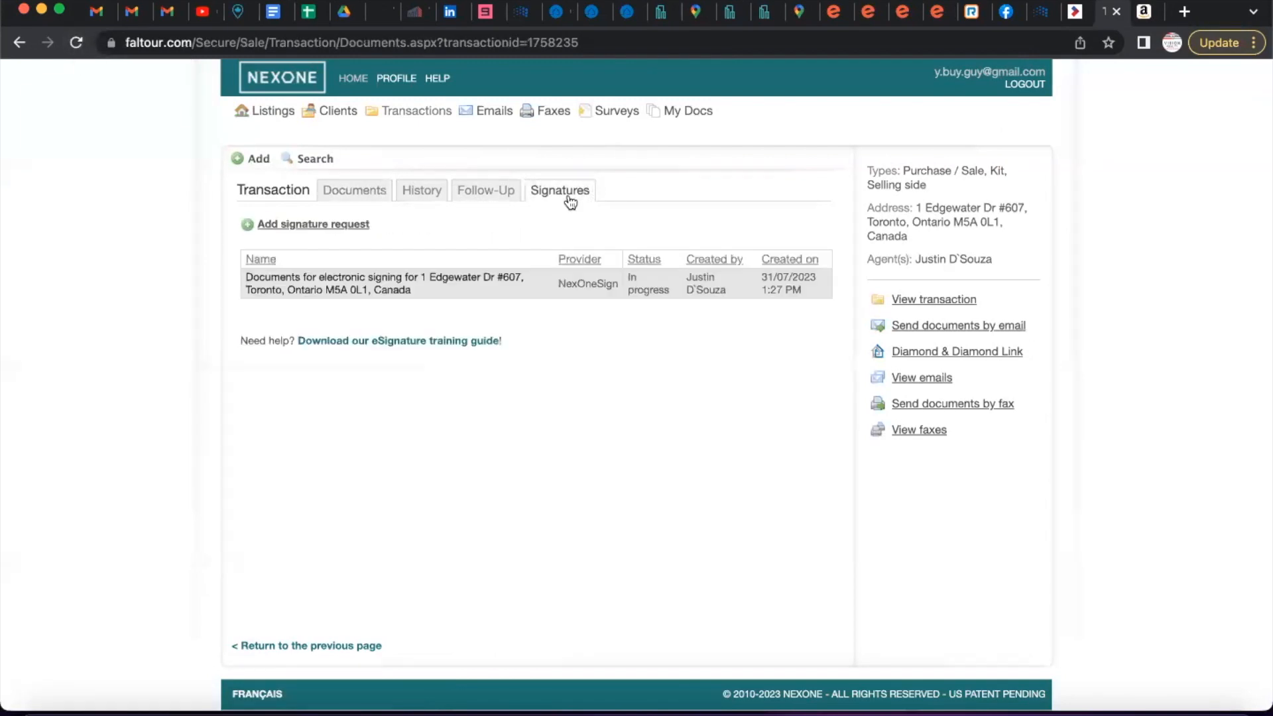
{"action": "left_click", "coordinate": [294, 282]}
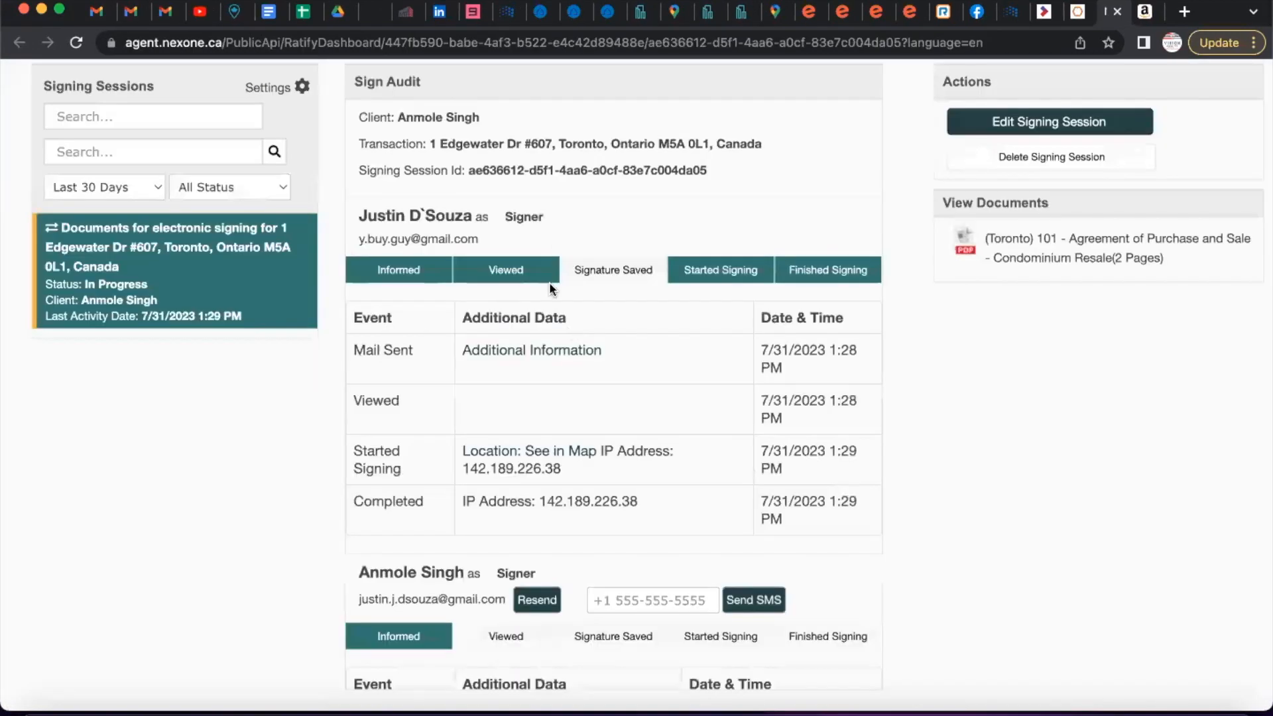
{"action": "scroll", "coordinate": [364, 277], "scroll_direction": "down", "scroll_amount": 2}
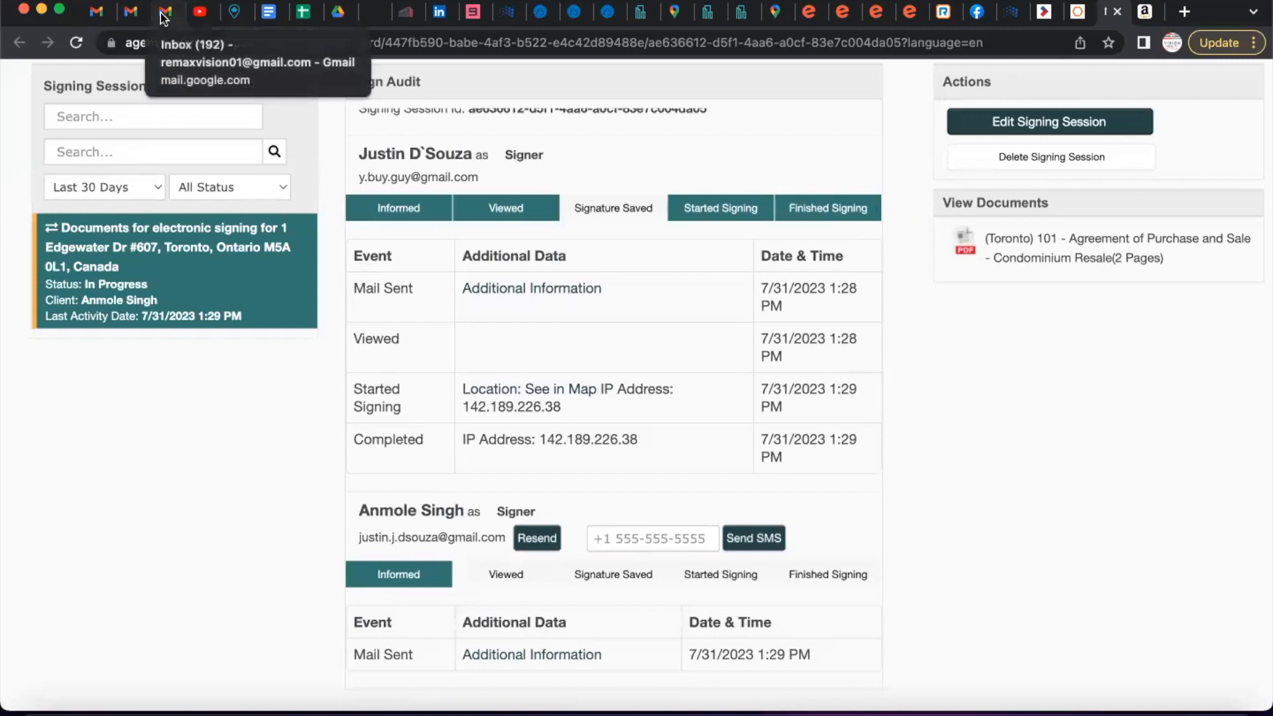
{"action": "left_click", "coordinate": [129, 11]}
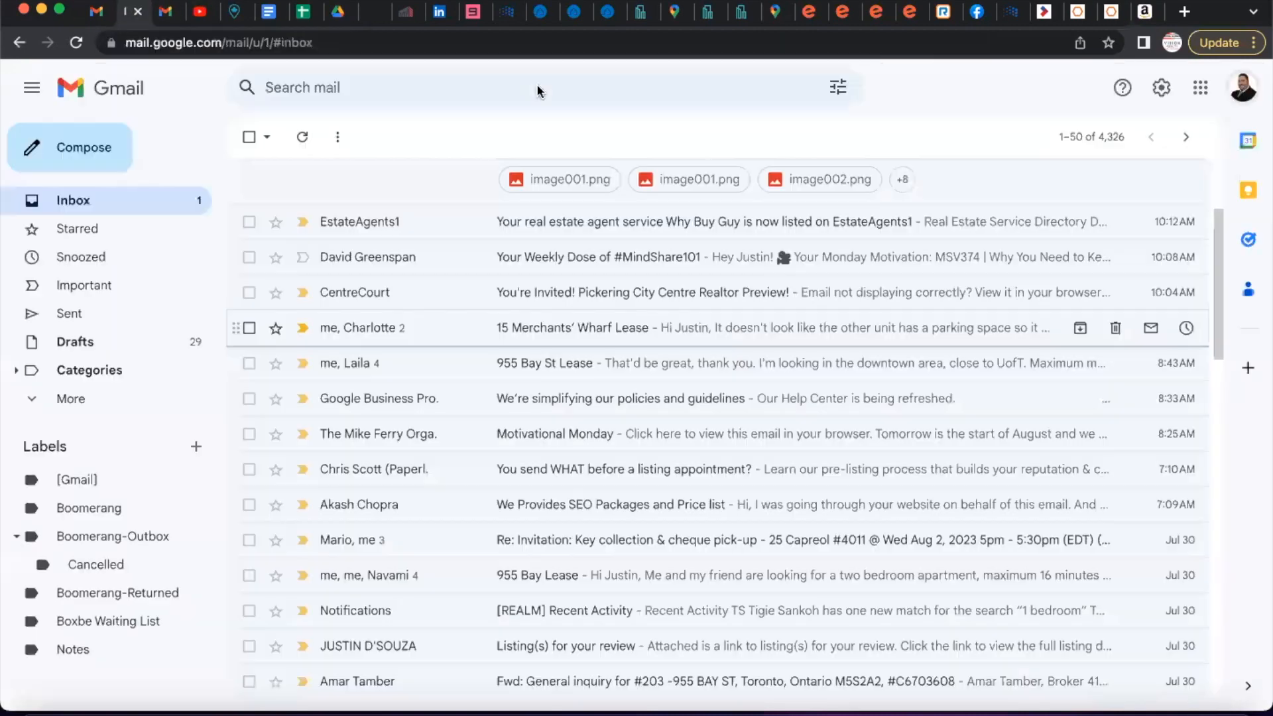
Switch Gmail to the buyer's email account.
{"action": "left_click", "coordinate": [1243, 88]}
{"action": "left_click", "coordinate": [1061, 327]}
{"action": "left_click", "coordinate": [670, 355]}
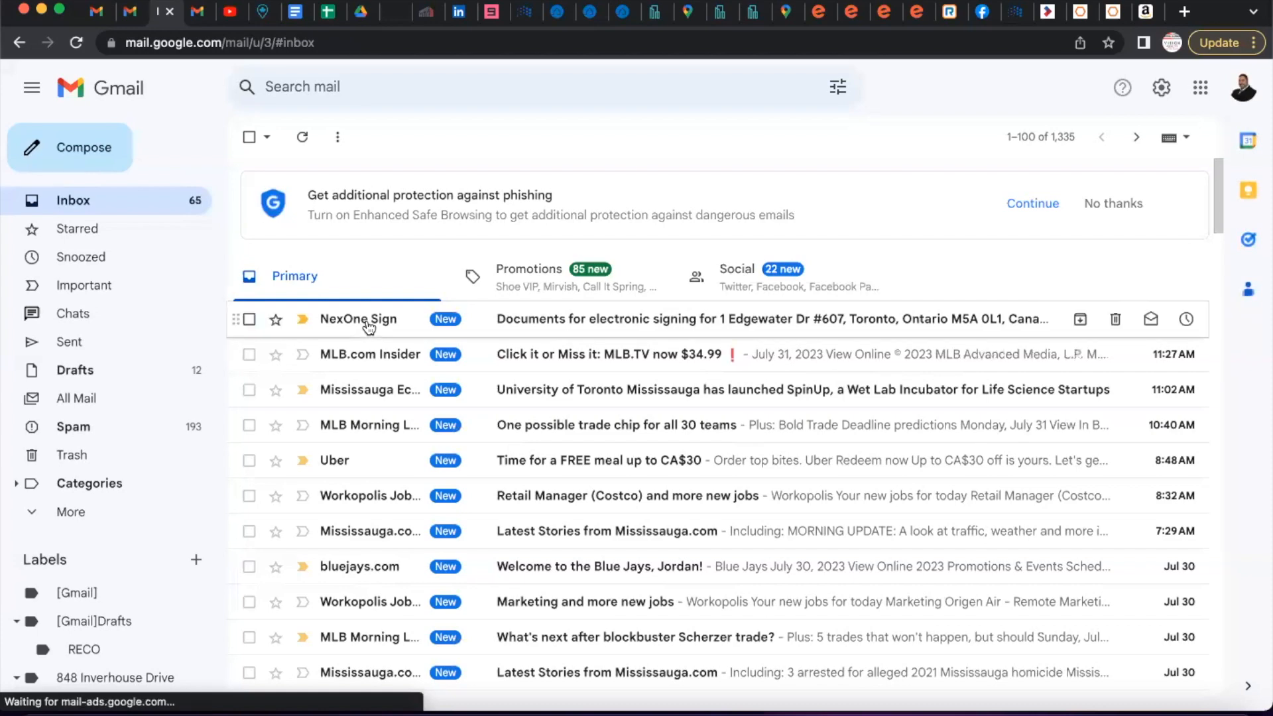
Open the NexOne Sign invitation email and start the buyer's signing session.
{"action": "left_click", "coordinate": [368, 325]}
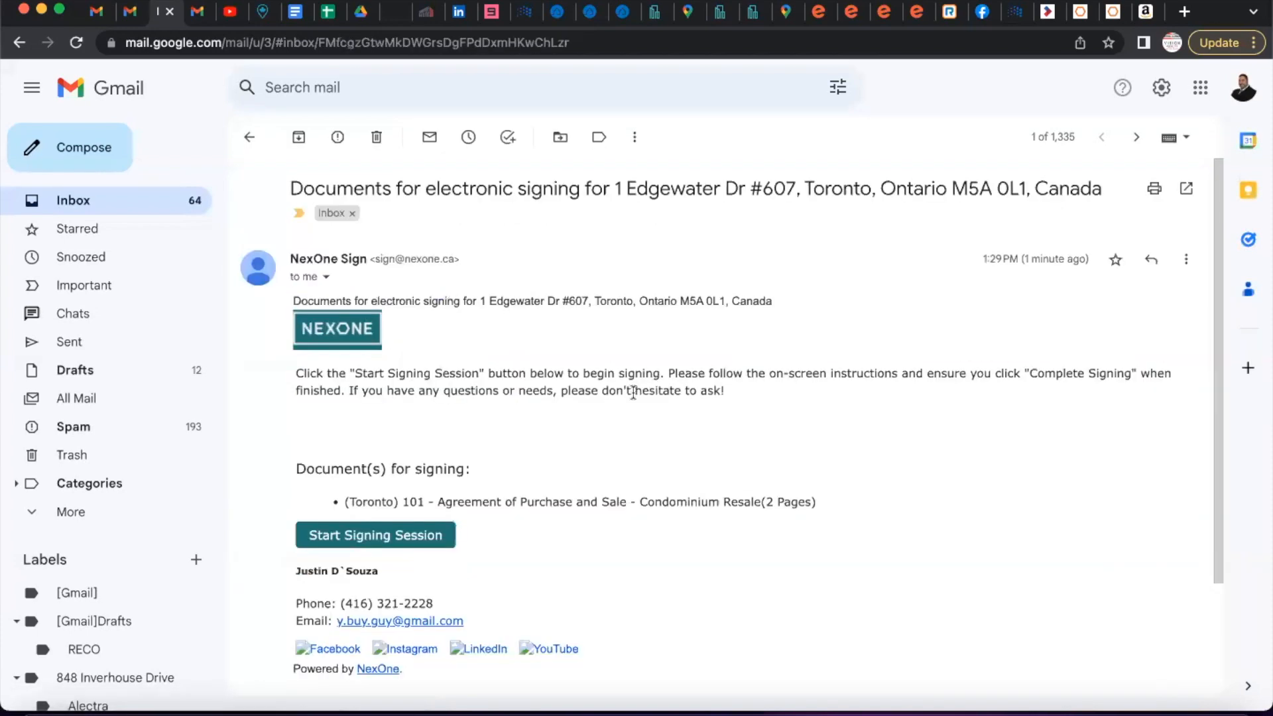
{"action": "scroll", "coordinate": [633, 392], "scroll_direction": "down", "scroll_amount": 3}
{"action": "scroll", "coordinate": [633, 392], "scroll_direction": "up", "scroll_amount": 2}
{"action": "scroll", "coordinate": [633, 392], "scroll_direction": "down", "scroll_amount": 2}
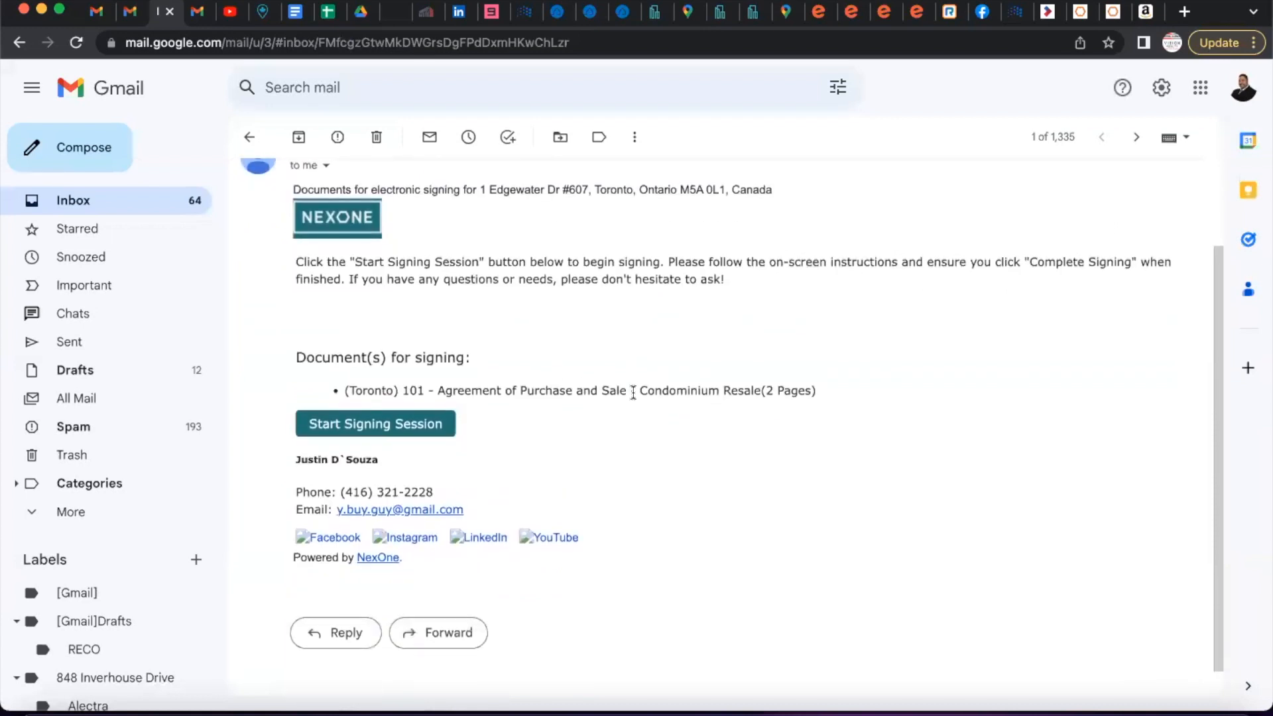
{"action": "left_click", "coordinate": [377, 426]}
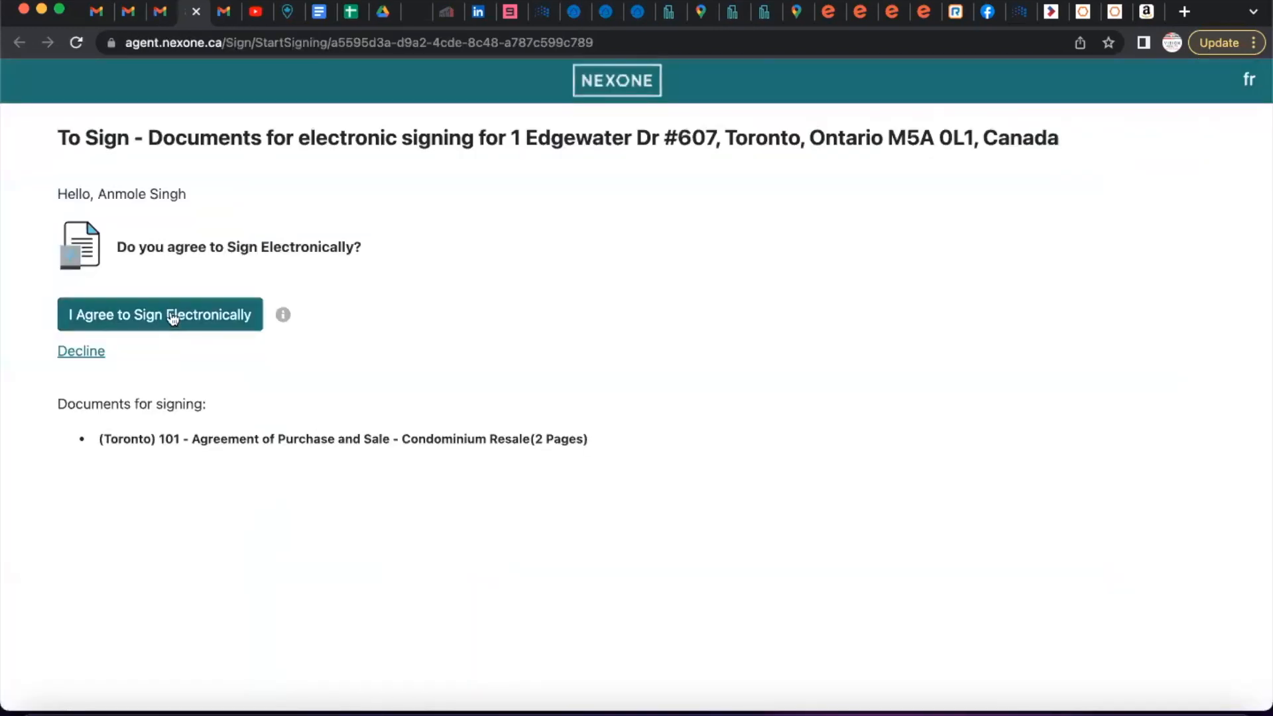
Consent to e-signing and save the buyer's typed Classic-style signature at the first initials tag.
{"action": "left_click", "coordinate": [172, 316]}
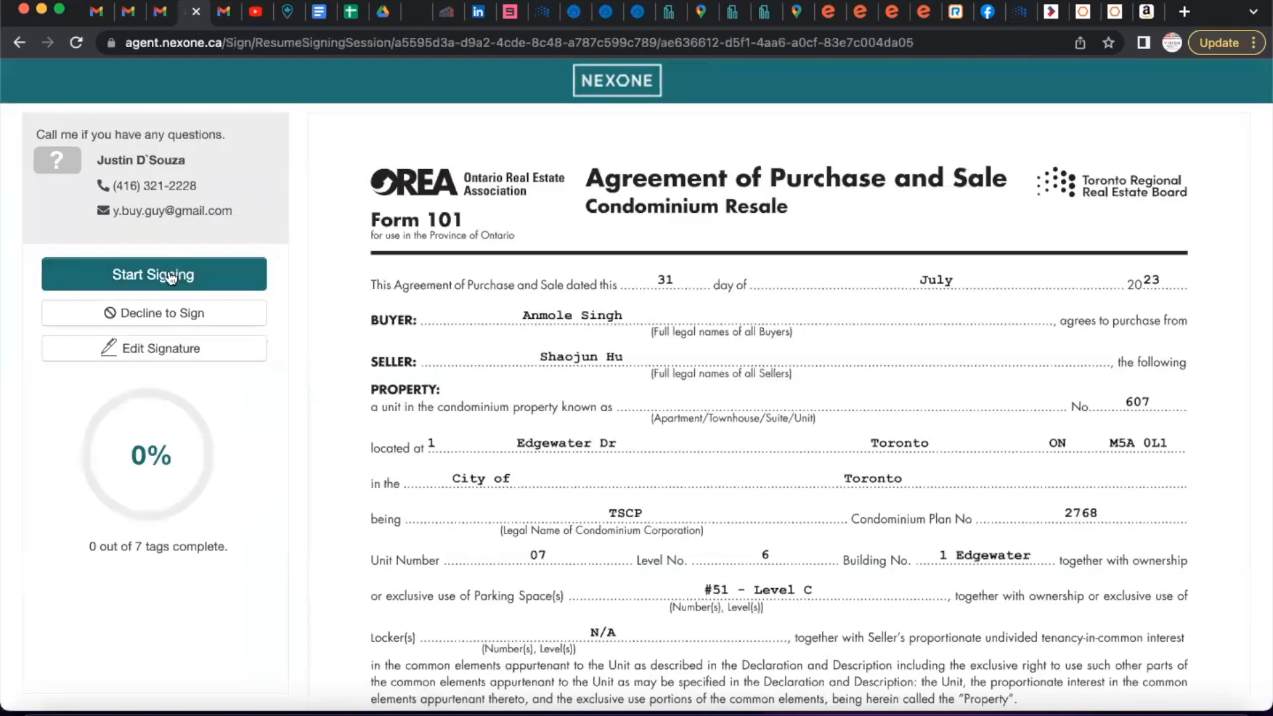
{"action": "left_click", "coordinate": [171, 277]}
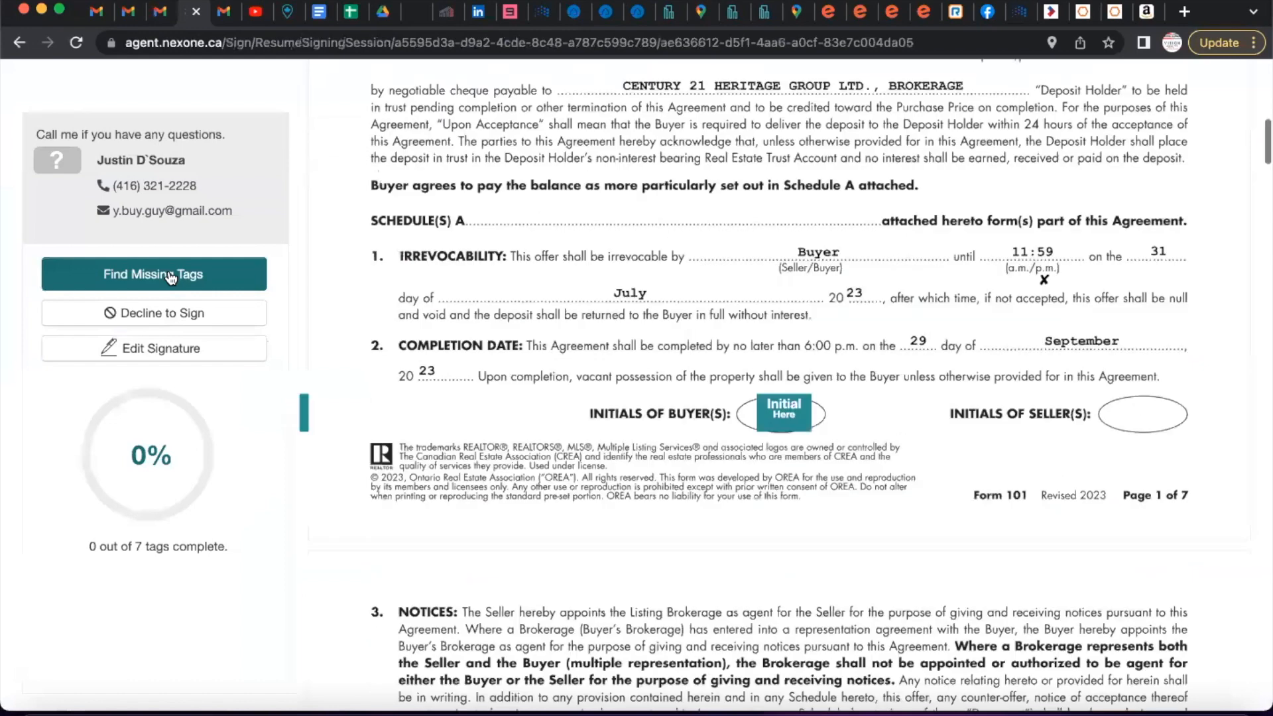
{"action": "left_click", "coordinate": [783, 405]}
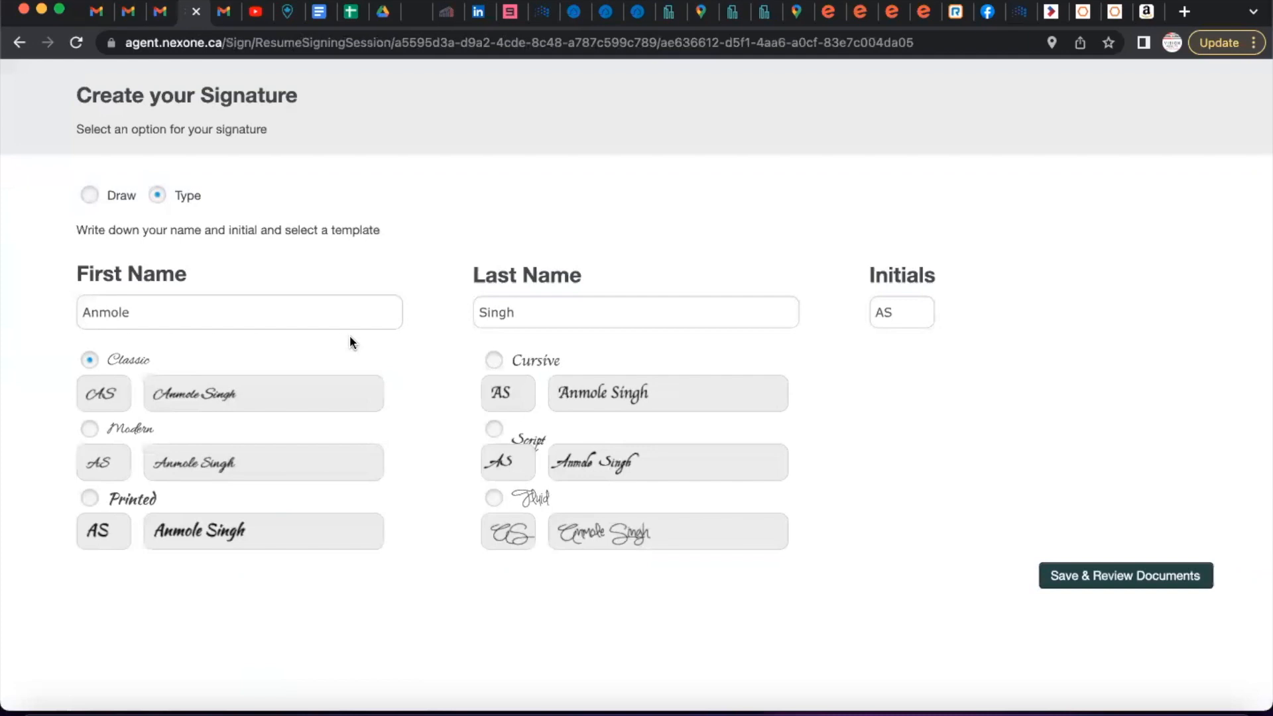
{"action": "left_click", "coordinate": [89, 197]}
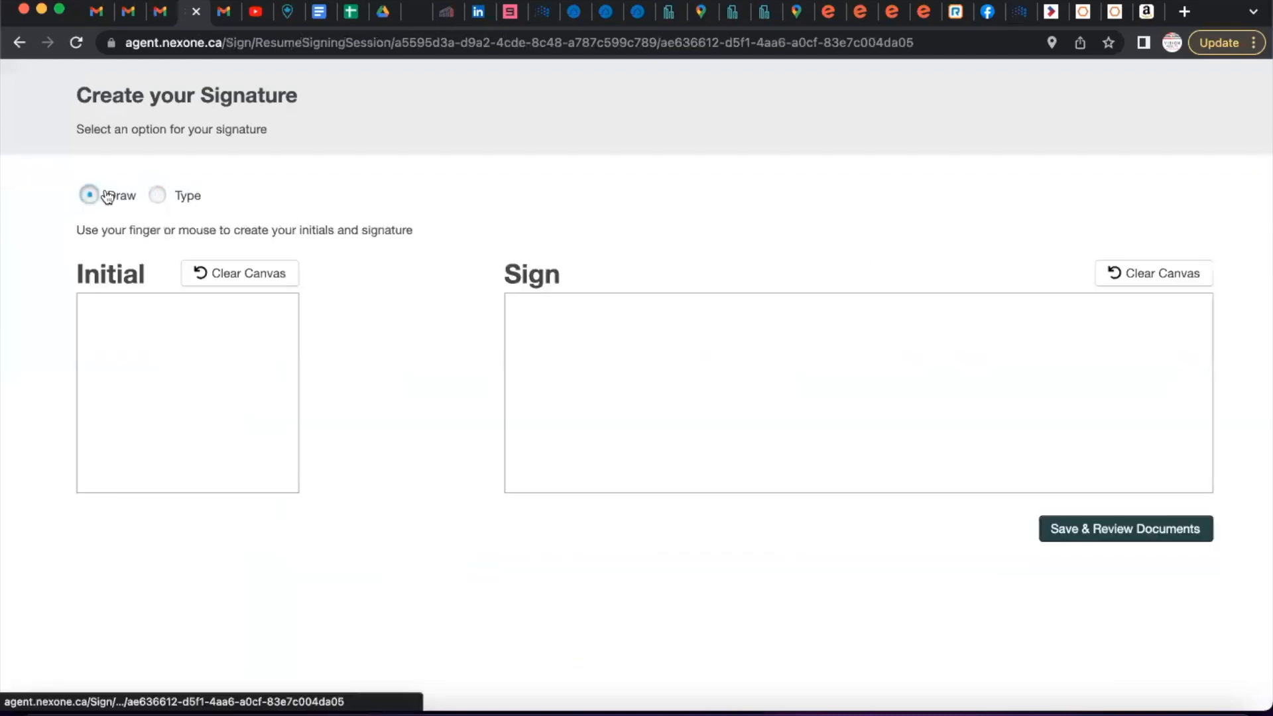
{"action": "left_click", "coordinate": [157, 194]}
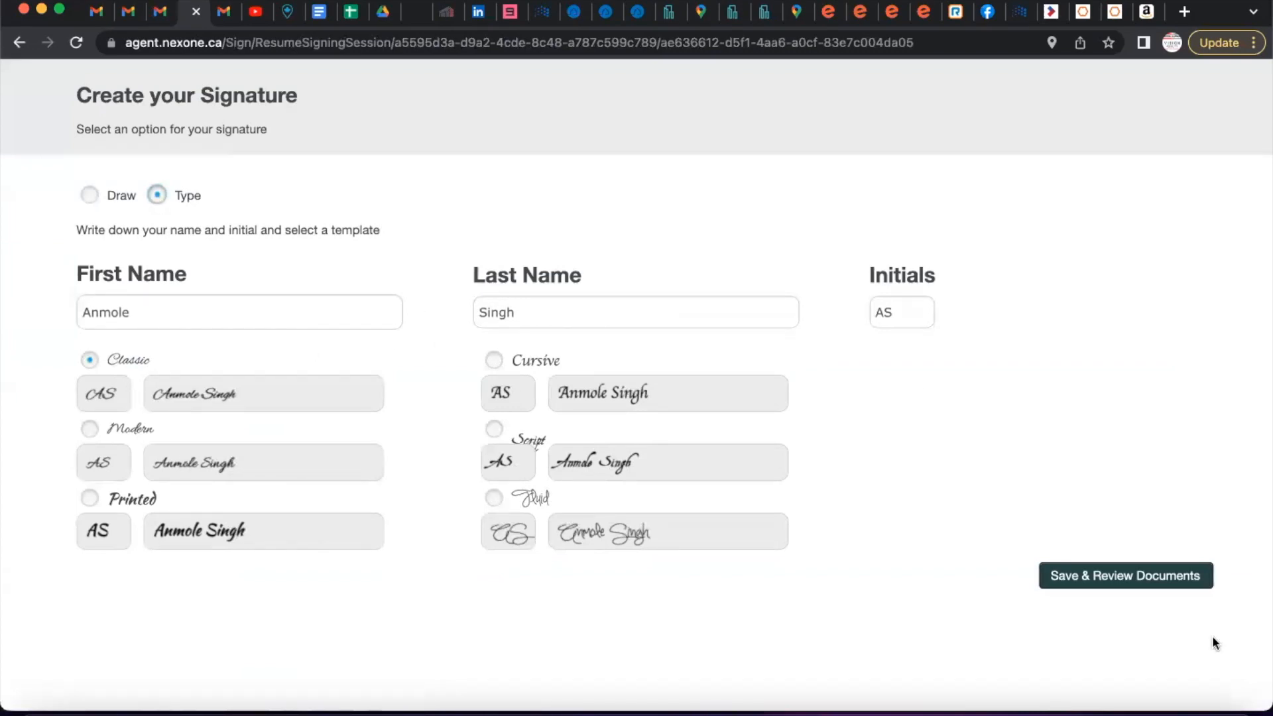
{"action": "left_click", "coordinate": [1111, 590]}
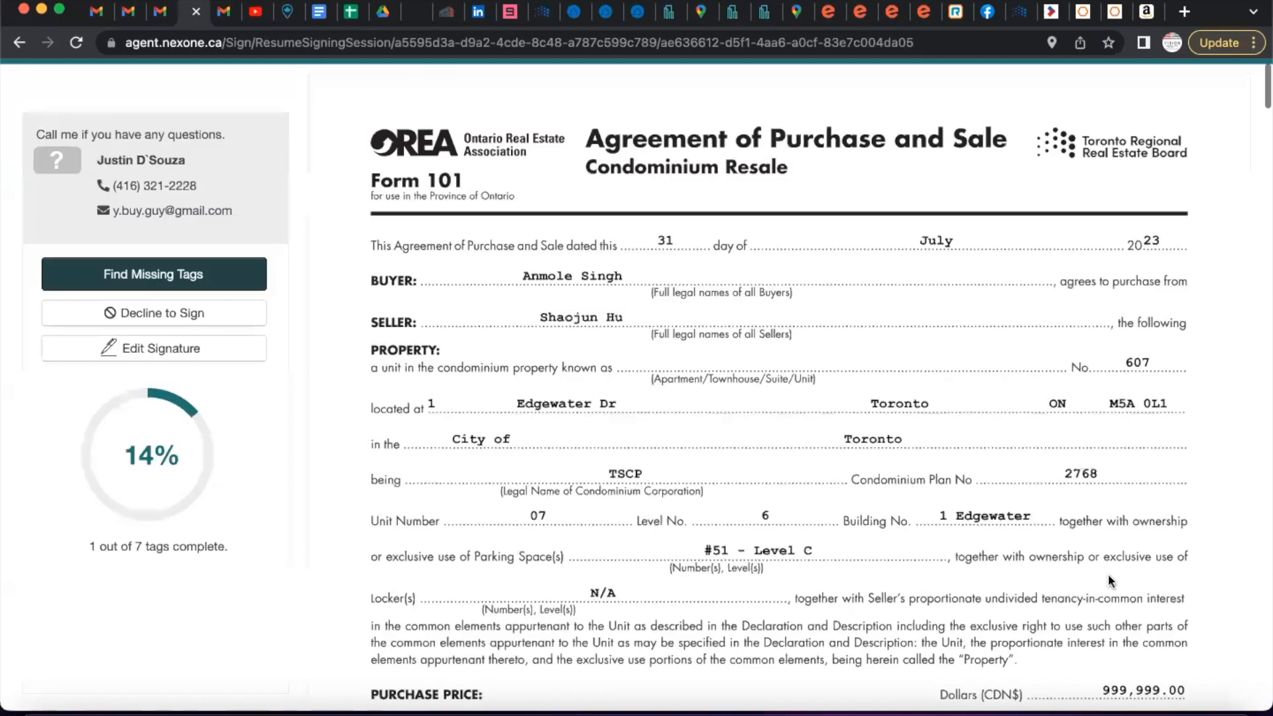
Initial the buyer-initials spots on pages 2, 3 and 4.
{"action": "left_click", "coordinate": [773, 464]}
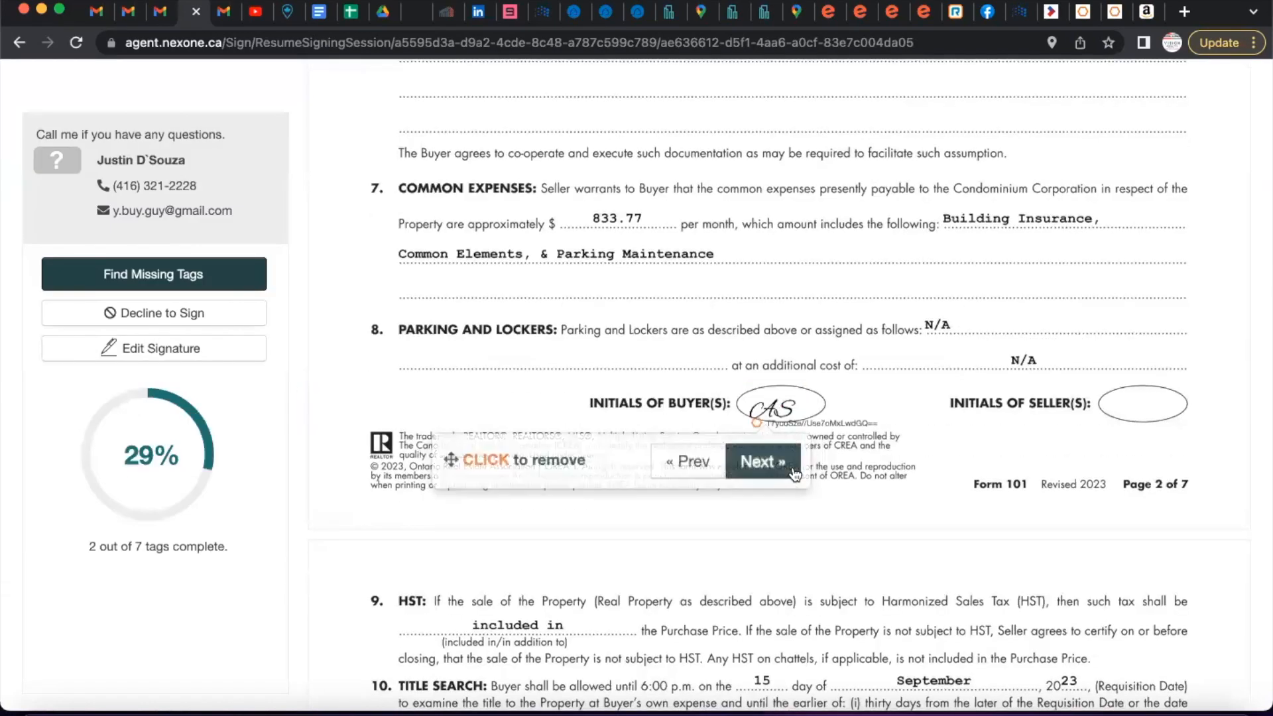
{"action": "left_click", "coordinate": [754, 459]}
{"action": "left_click", "coordinate": [773, 398]}
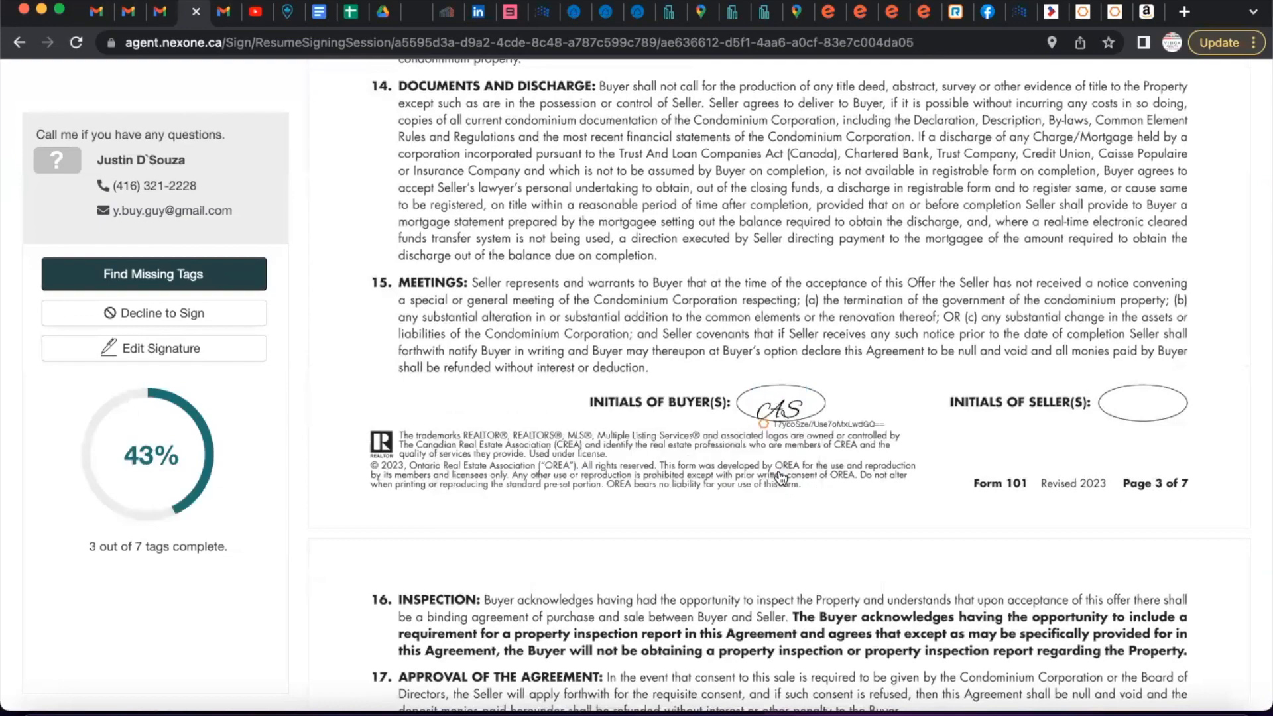
{"action": "left_click", "coordinate": [759, 462]}
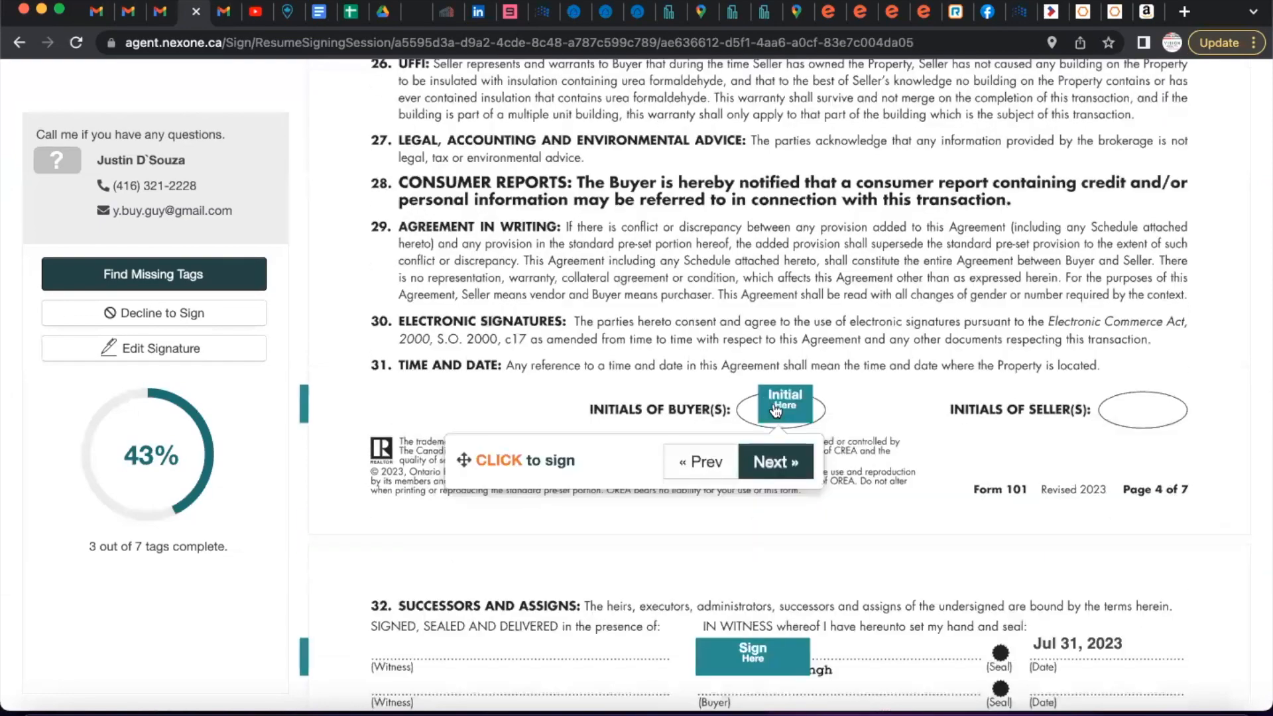
{"action": "left_click", "coordinate": [781, 409]}
Sign section 32 as the buyer, initial pages 6 and 7, and complete signing.
{"action": "left_click", "coordinate": [765, 462]}
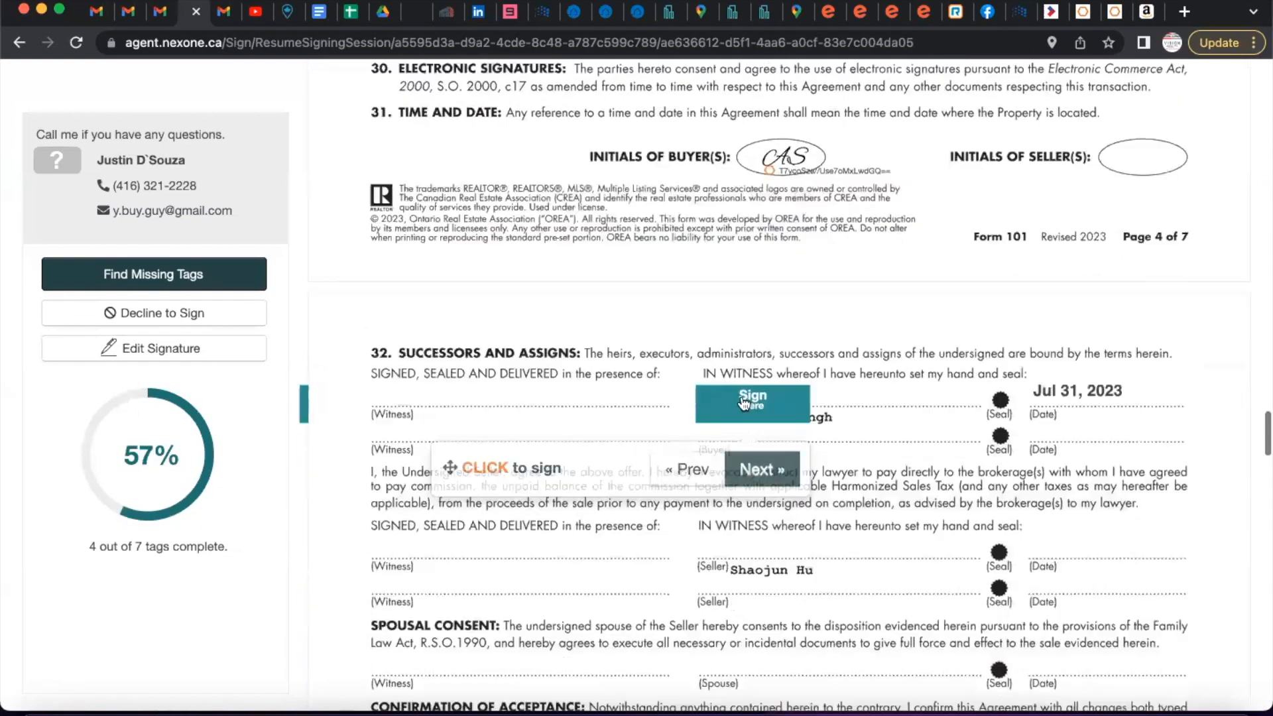
{"action": "left_click", "coordinate": [753, 407]}
{"action": "left_click", "coordinate": [761, 469]}
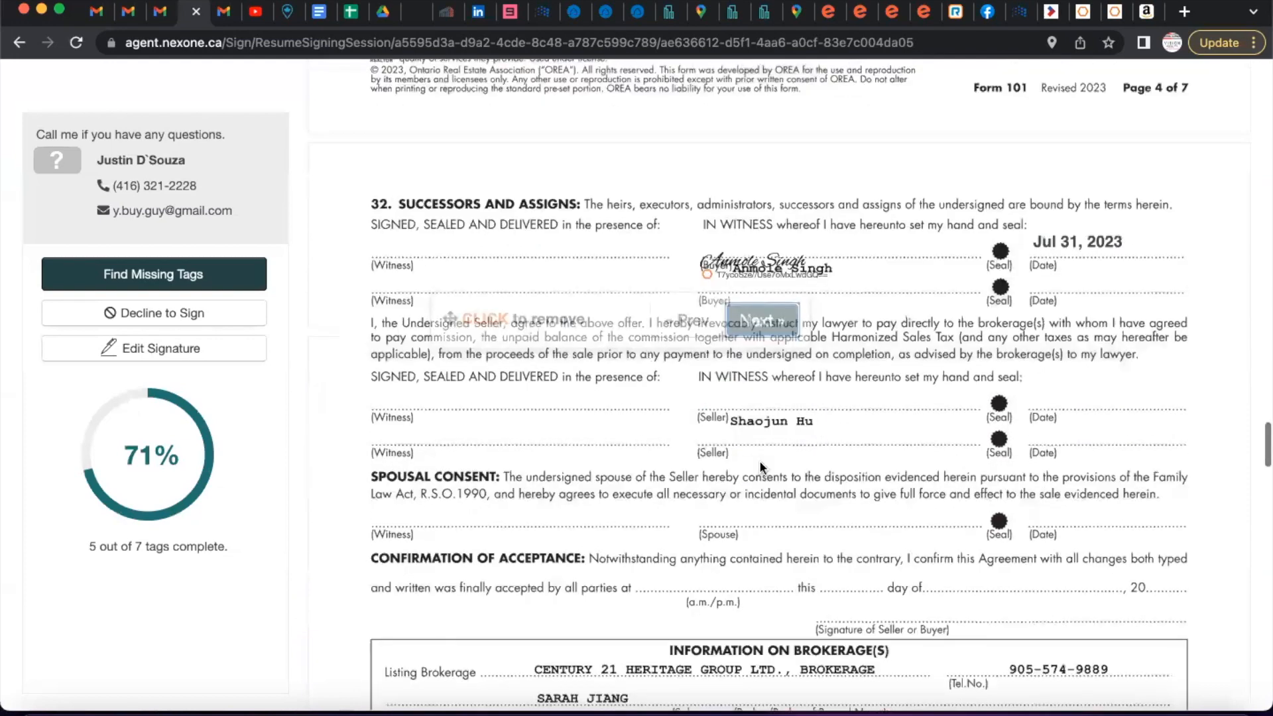
{"action": "left_click", "coordinate": [784, 416]}
{"action": "left_click", "coordinate": [757, 461]}
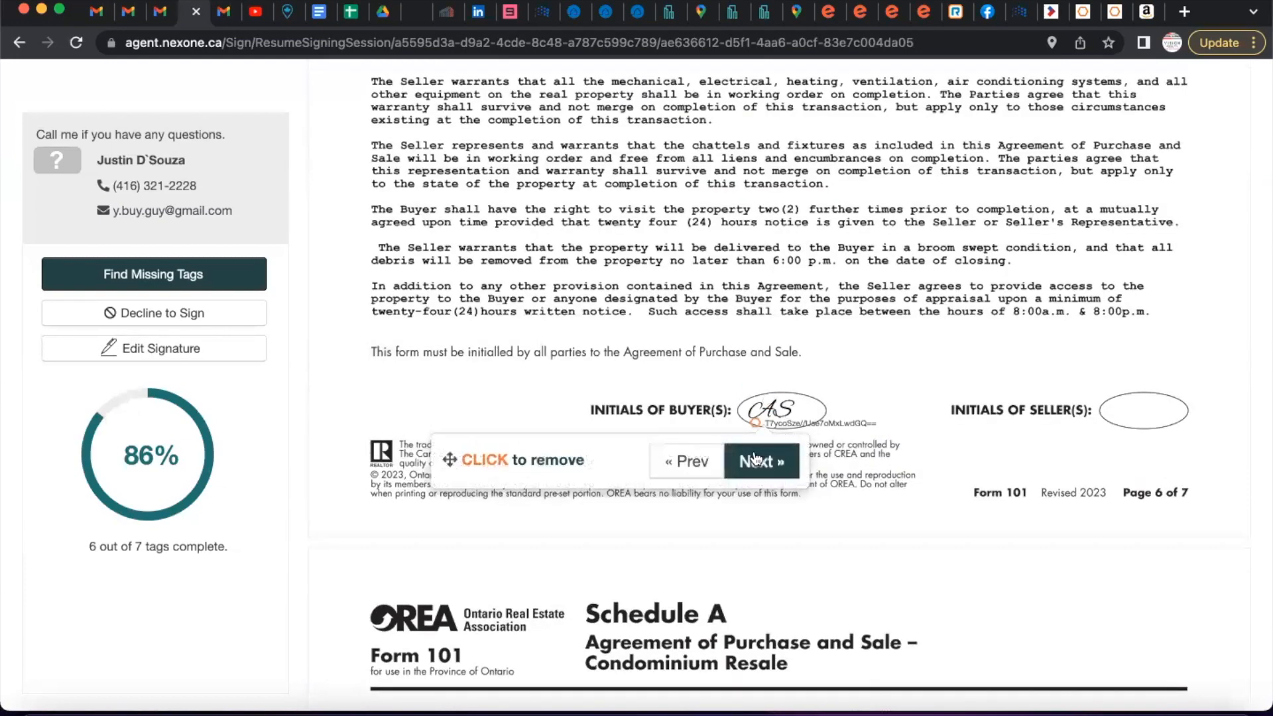
{"action": "left_click", "coordinate": [777, 411]}
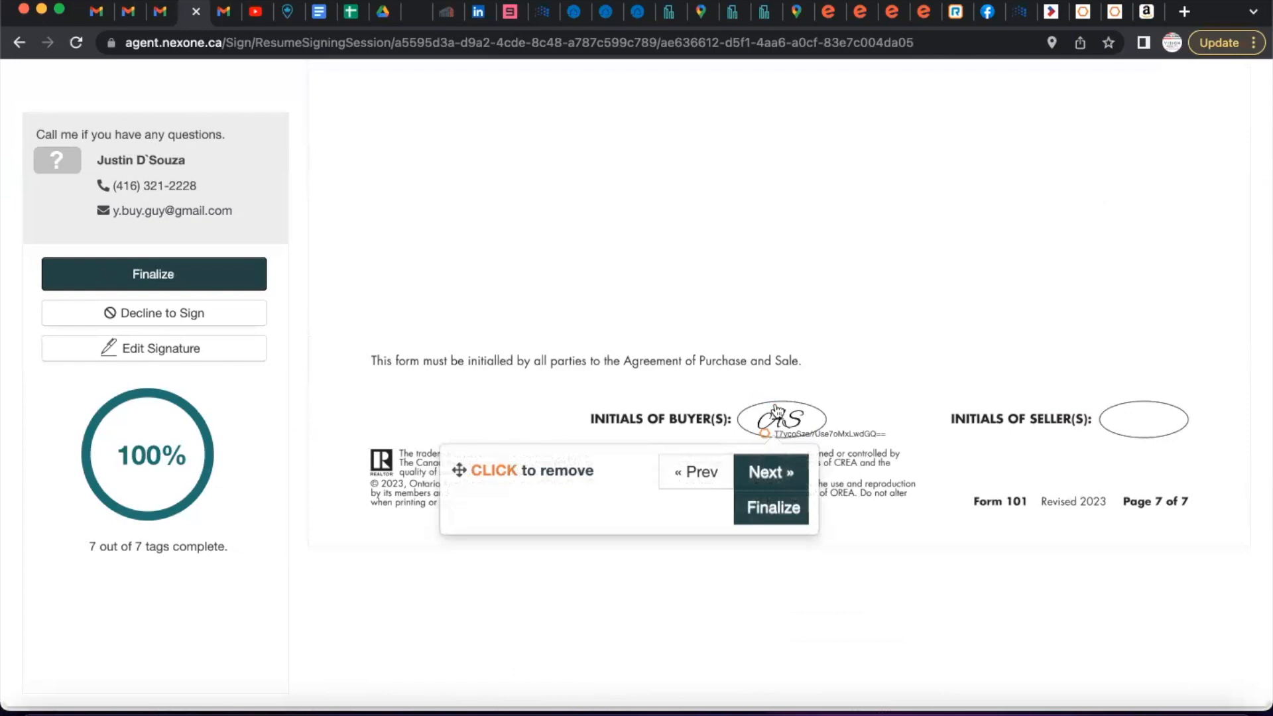
{"action": "left_click", "coordinate": [504, 407]}
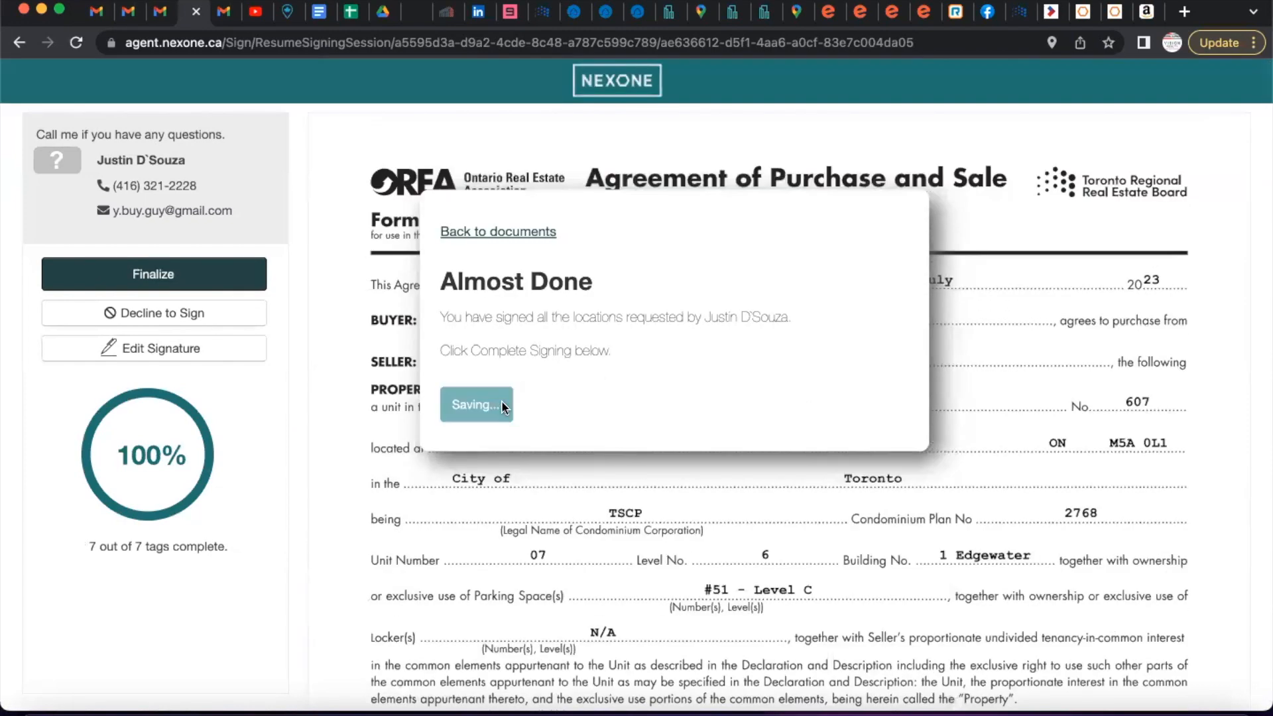
{"action": "left_click", "coordinate": [159, 13]}
Refresh the buyer's inbox and open the signing-completed NexOne email.
{"action": "left_click", "coordinate": [75, 203]}
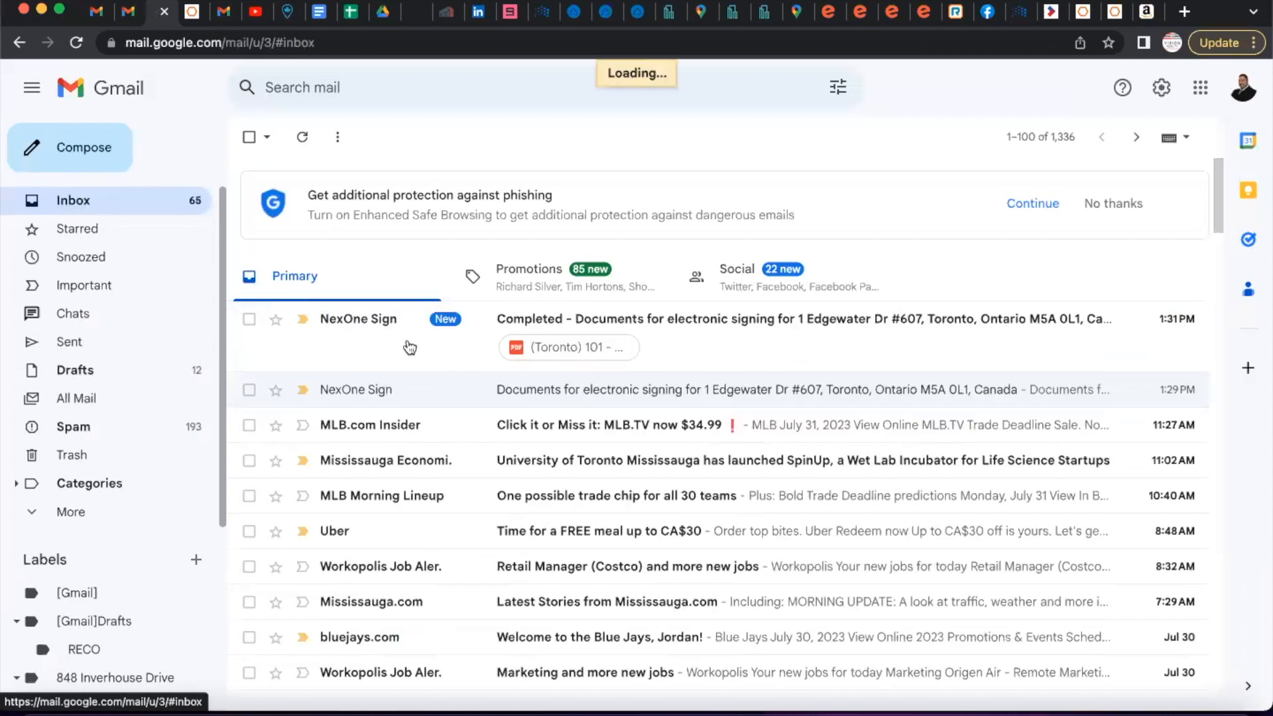
{"action": "left_click", "coordinate": [364, 340]}
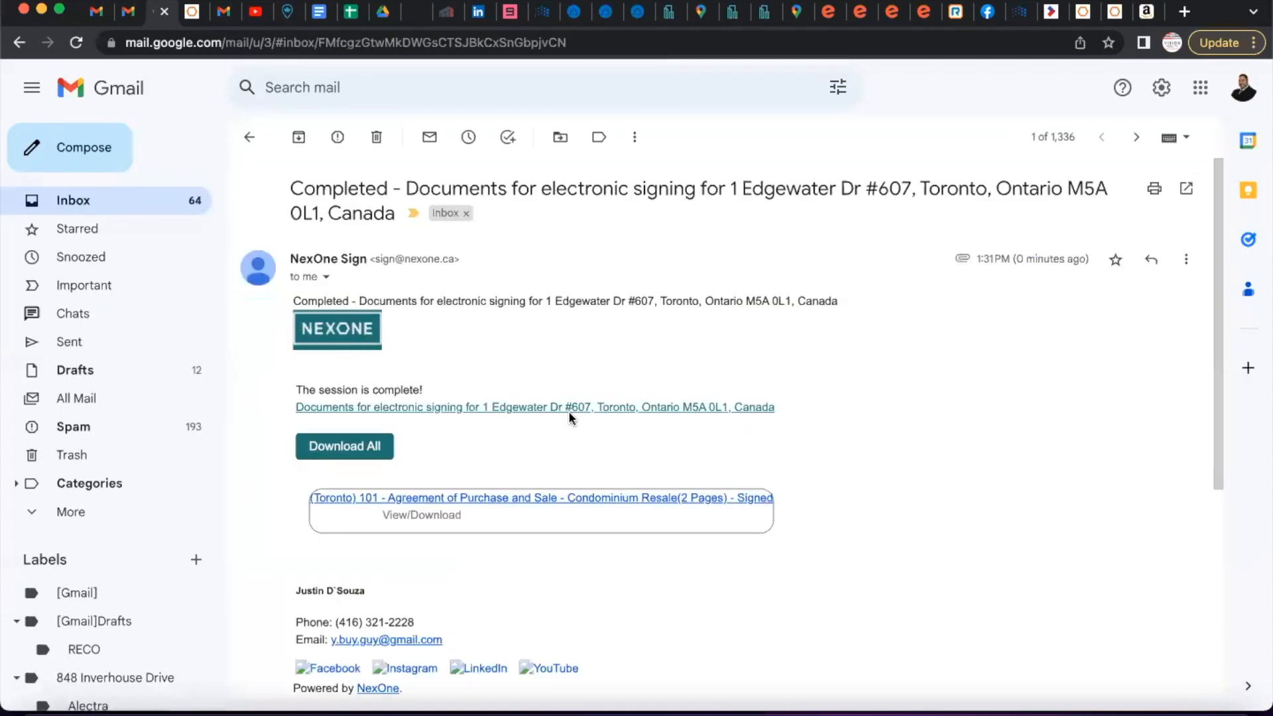
{"action": "scroll", "coordinate": [570, 418], "scroll_direction": "down", "scroll_amount": 1}
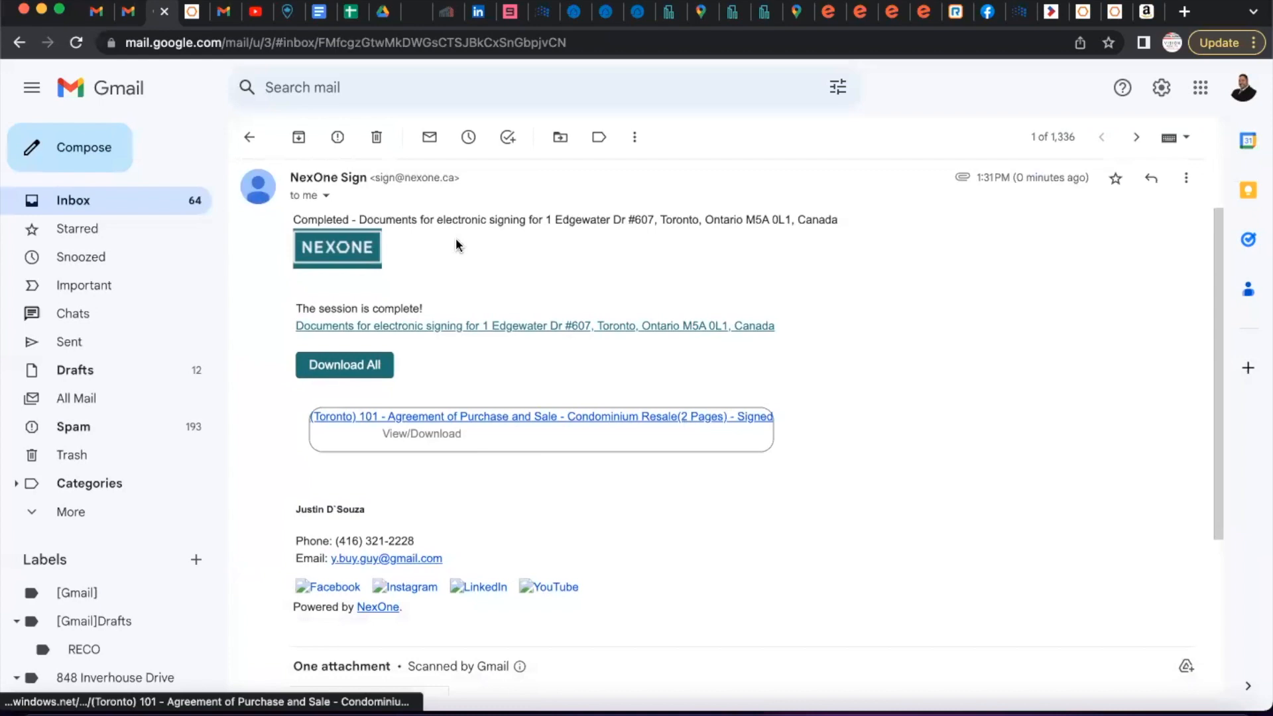
In the agent's inbox, open the completed email and its signed Agreement PDF.
{"action": "left_click", "coordinate": [126, 13]}
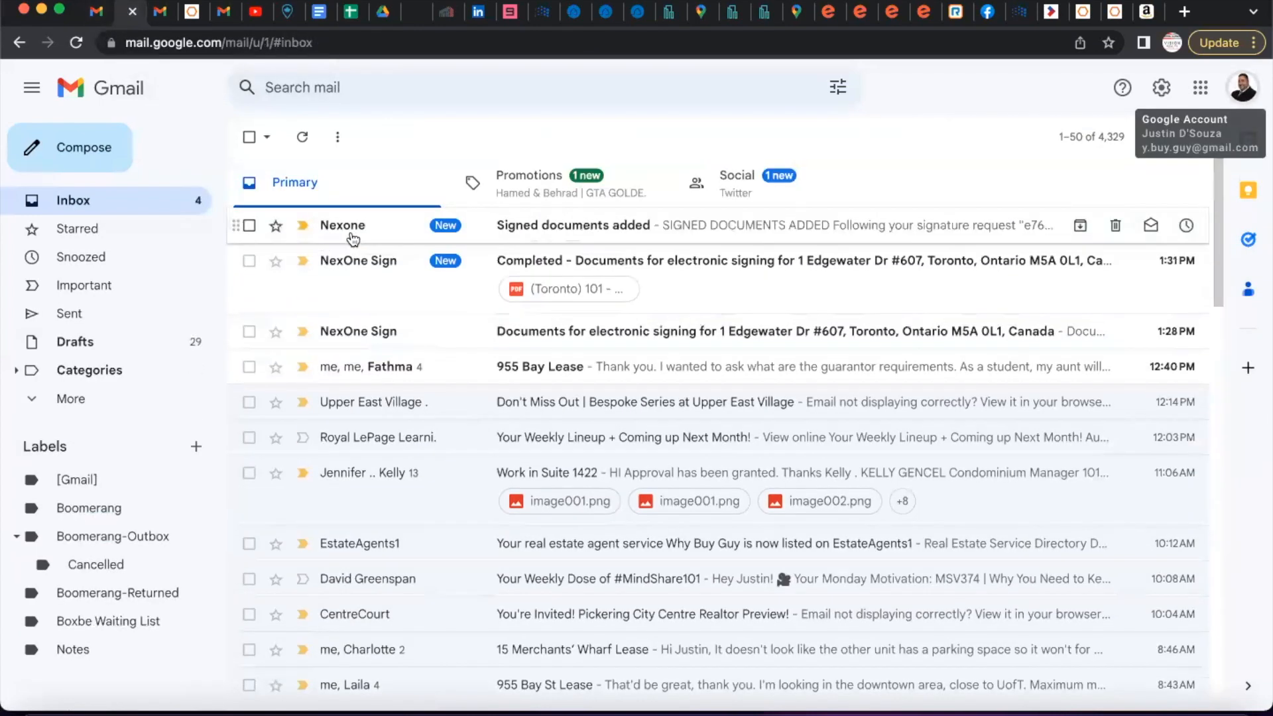
{"action": "left_click", "coordinate": [352, 247]}
{"action": "scroll", "coordinate": [683, 581], "scroll_direction": "down", "scroll_amount": 2}
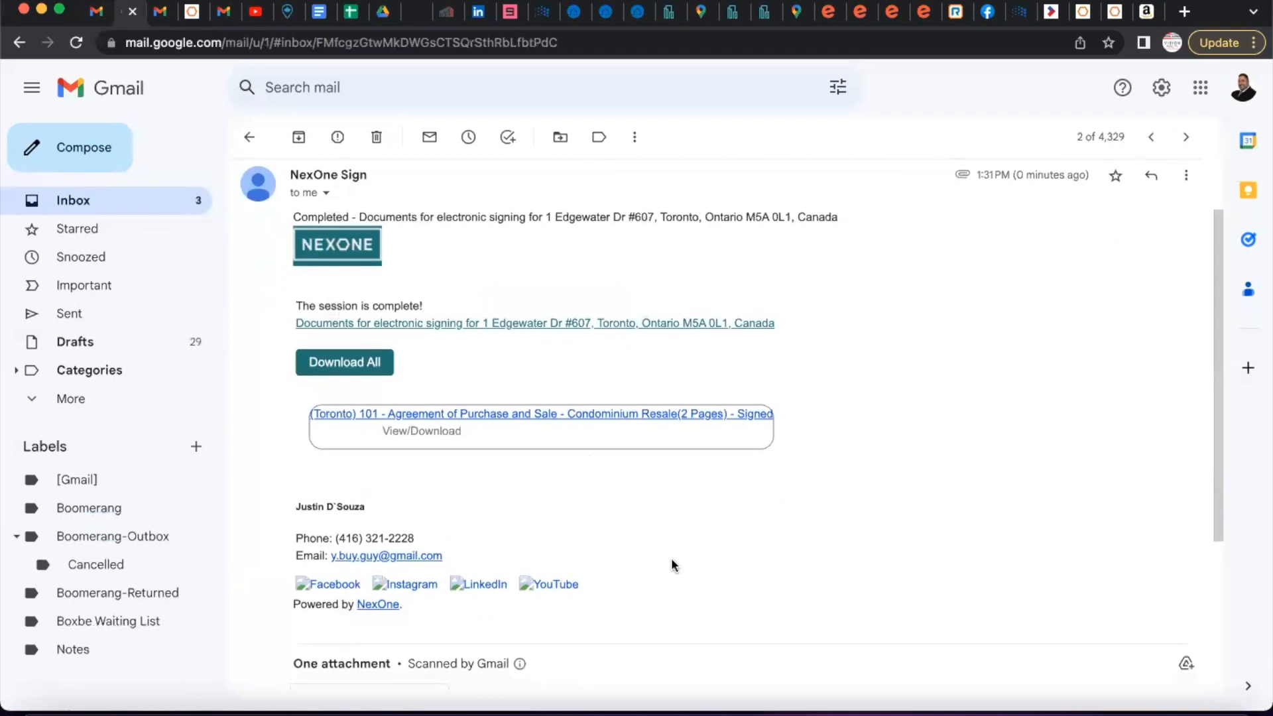
{"action": "left_click", "coordinate": [528, 418]}
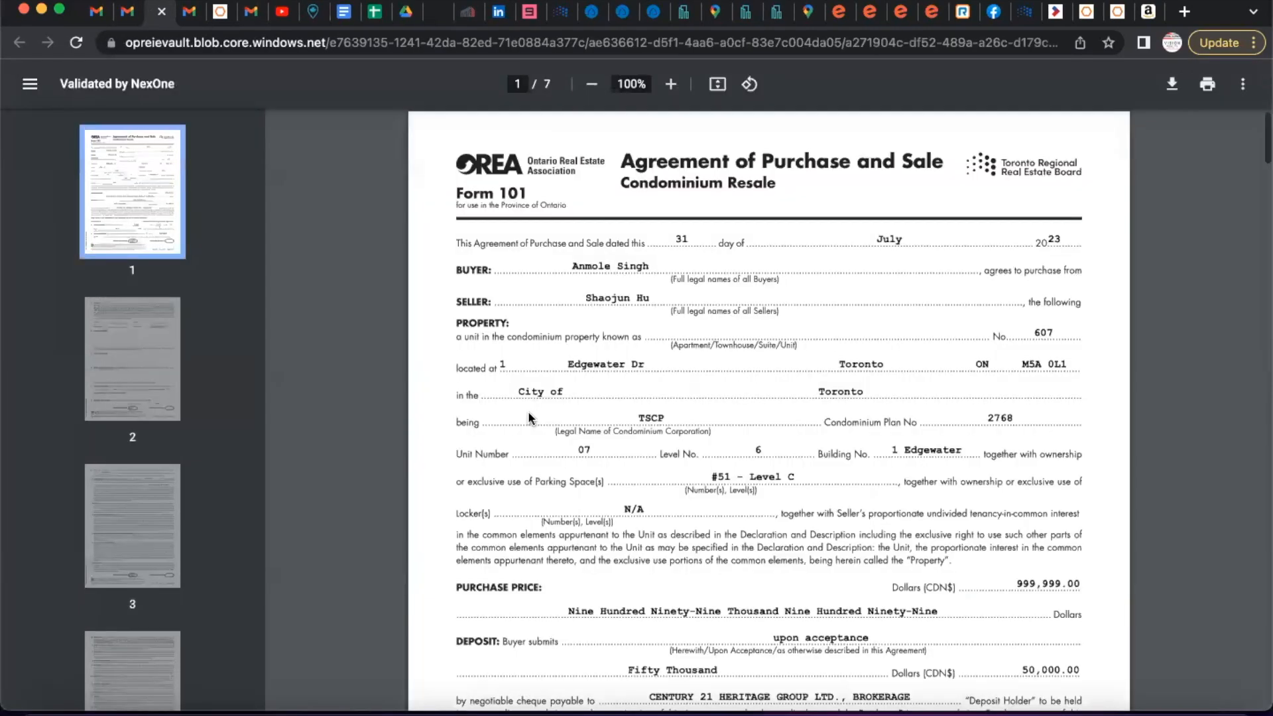
Scroll through the signed Agreement of Purchase and Sale, then close it to return to the email.
{"action": "scroll", "coordinate": [528, 414], "scroll_direction": "down", "scroll_amount": 7}
{"action": "scroll", "coordinate": [528, 411], "scroll_direction": "down", "scroll_amount": 8}
{"action": "scroll", "coordinate": [528, 411], "scroll_direction": "up", "scroll_amount": 14}
{"action": "scroll", "coordinate": [527, 411], "scroll_direction": "up", "scroll_amount": 2}
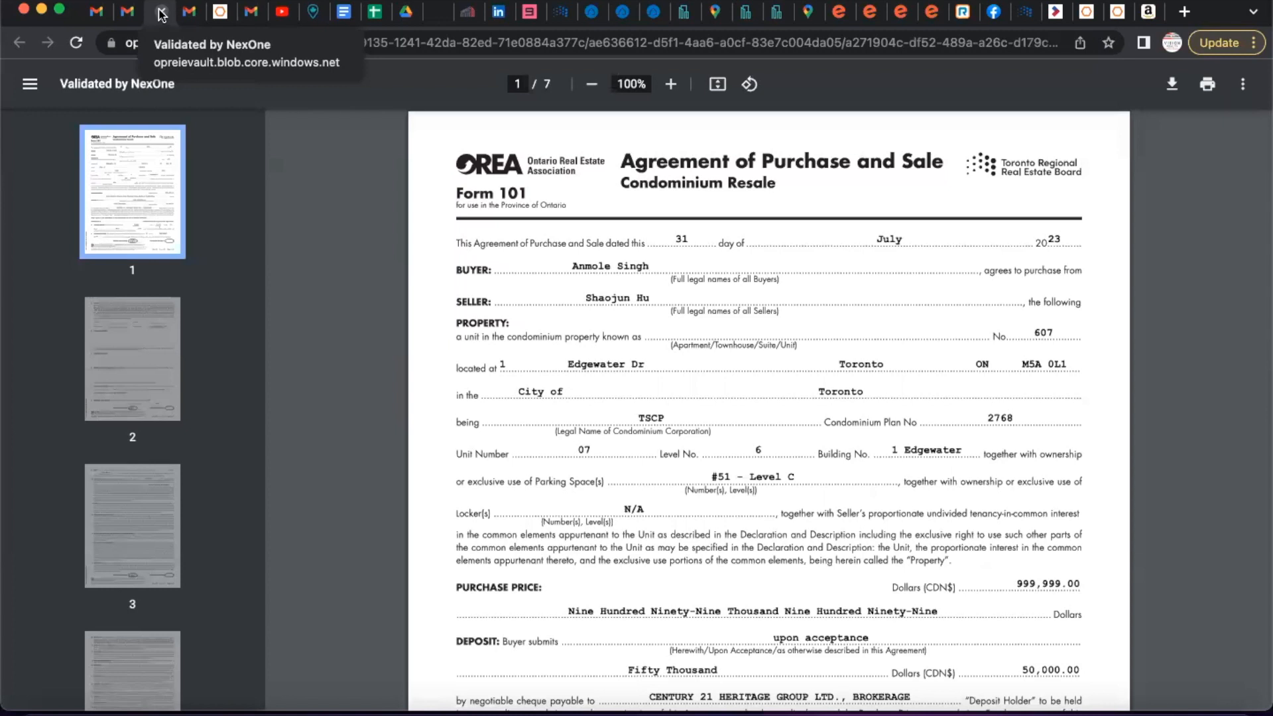
{"action": "left_click", "coordinate": [161, 12]}
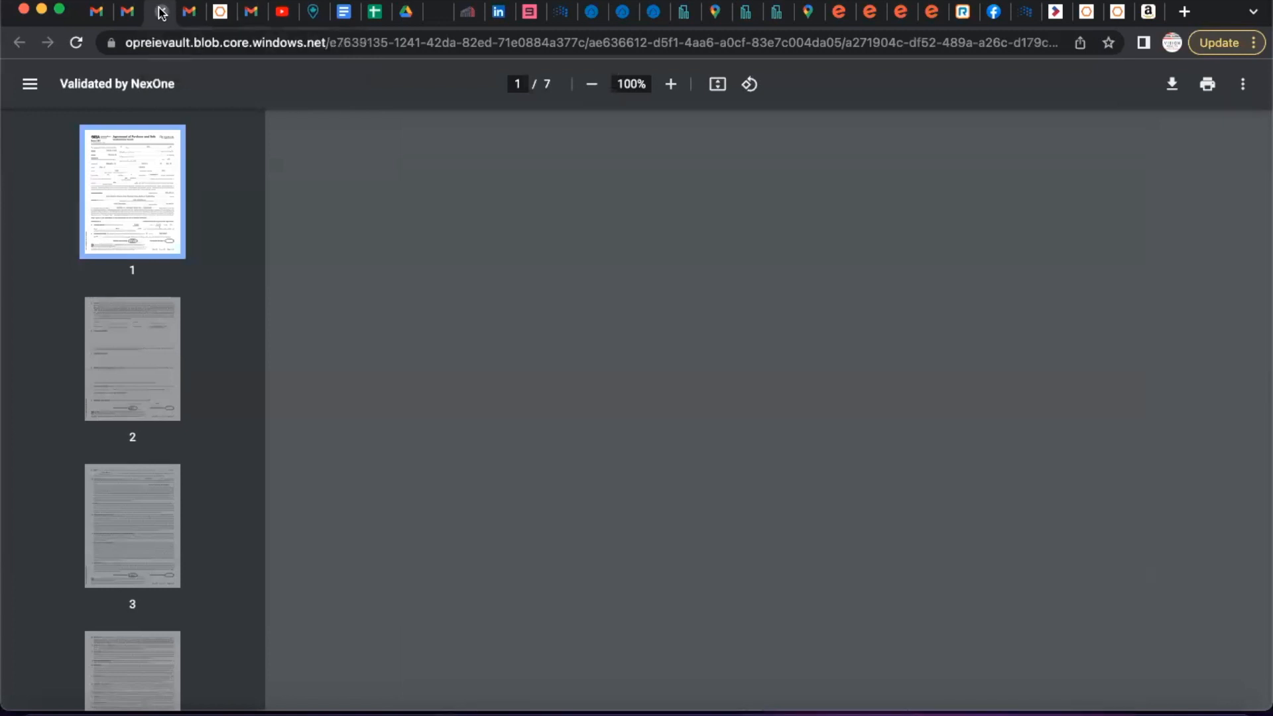
{"action": "scroll", "coordinate": [751, 454], "scroll_direction": "down", "scroll_amount": 4}
{"action": "scroll", "coordinate": [749, 452], "scroll_direction": "up", "scroll_amount": 5}
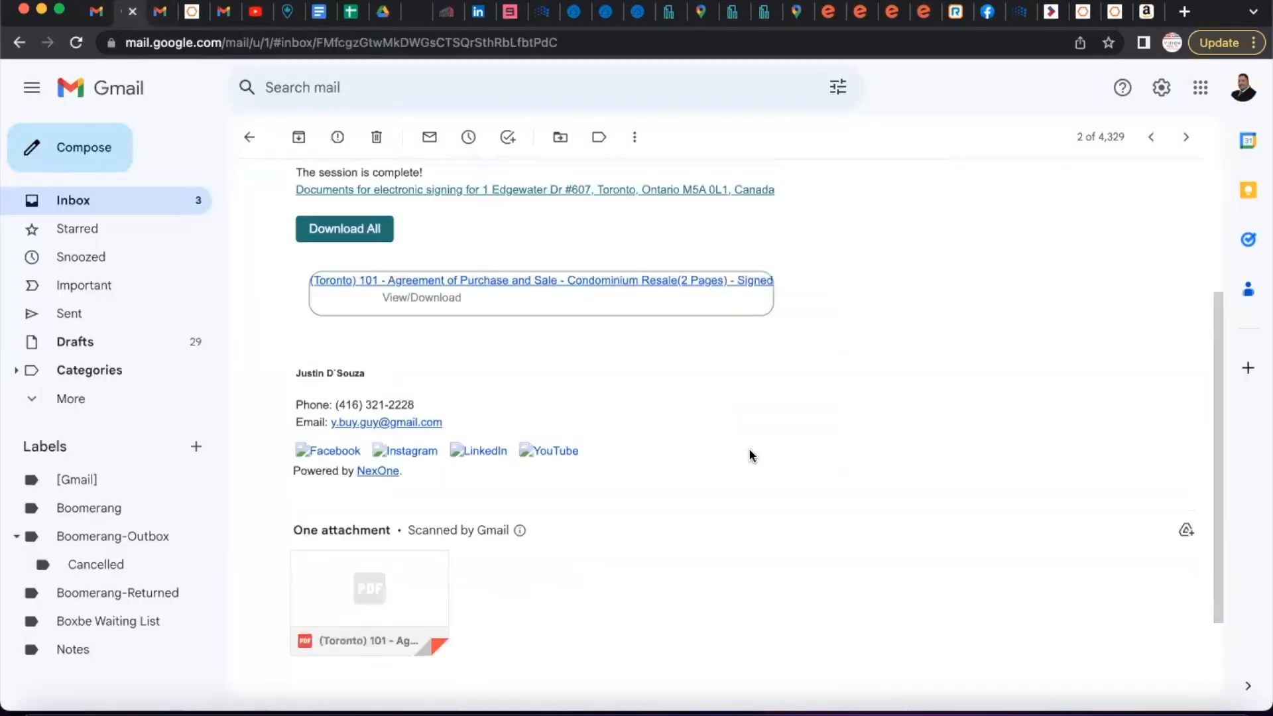